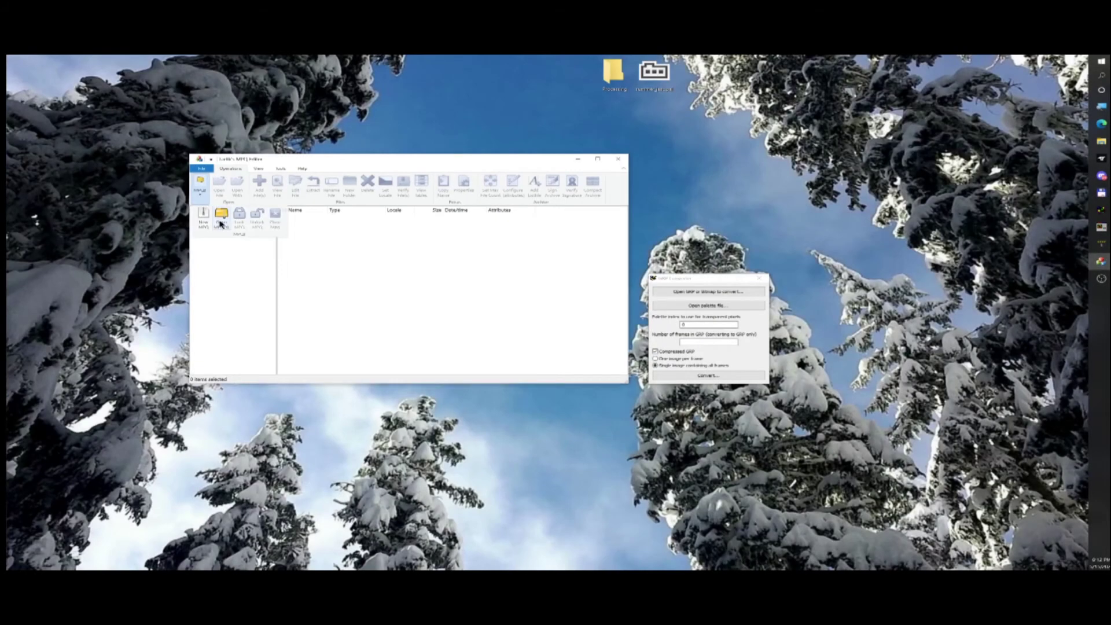
Open the War2Dat MPQ copy and extract spear.grp from its art\unit\orc folder to the desktop.
{"action": "left_click", "coordinate": [220, 223]}
{"action": "double_click", "coordinate": [336, 265]}
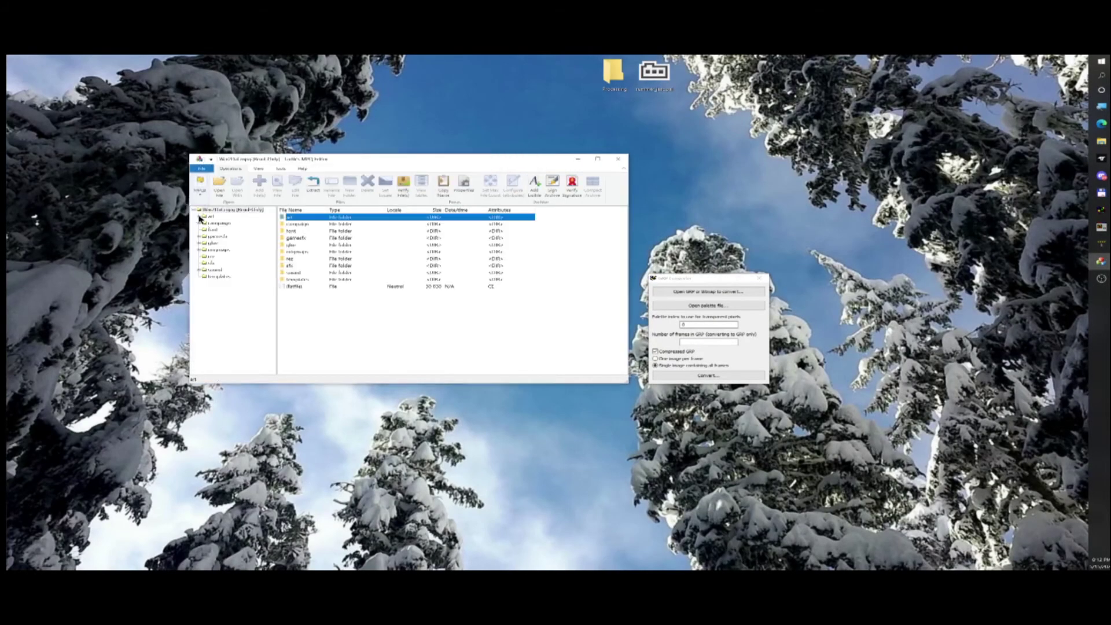
{"action": "left_click", "coordinate": [223, 249]}
{"action": "scroll", "coordinate": [303, 274], "scroll_direction": "down", "scroll_amount": 5}
{"action": "left_click", "coordinate": [299, 279]}
{"action": "left_click_drag", "start_coordinate": [673, 226], "coordinate": [674, 229]}
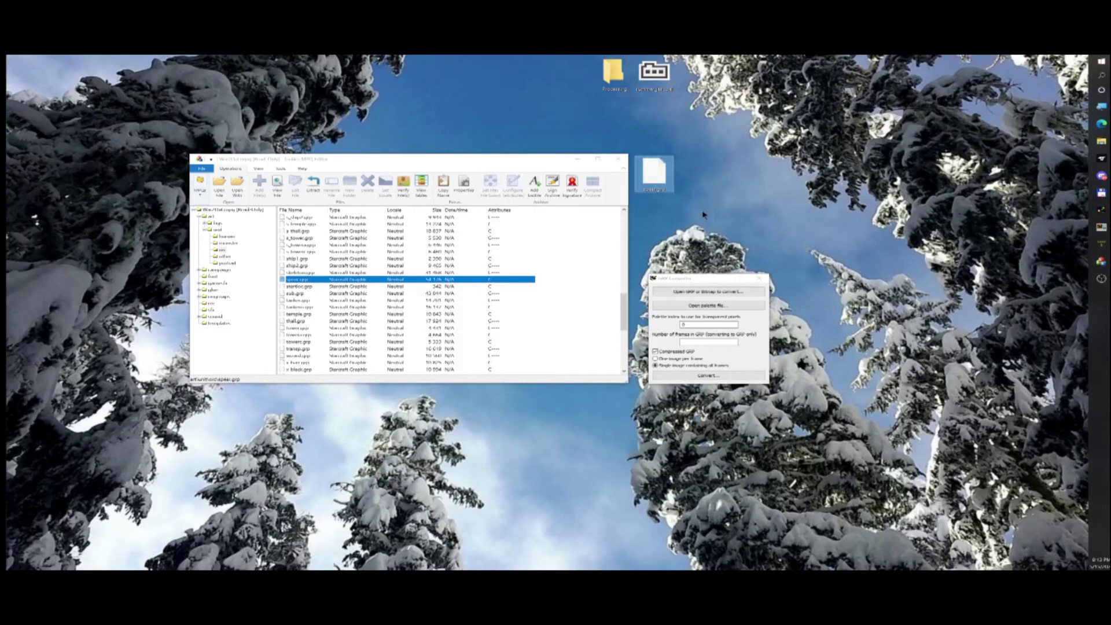
Load a palette and convert the compressed spear.grp into a single bitmap containing all frames.
{"action": "left_click", "coordinate": [712, 305]}
{"action": "double_click", "coordinate": [717, 371]}
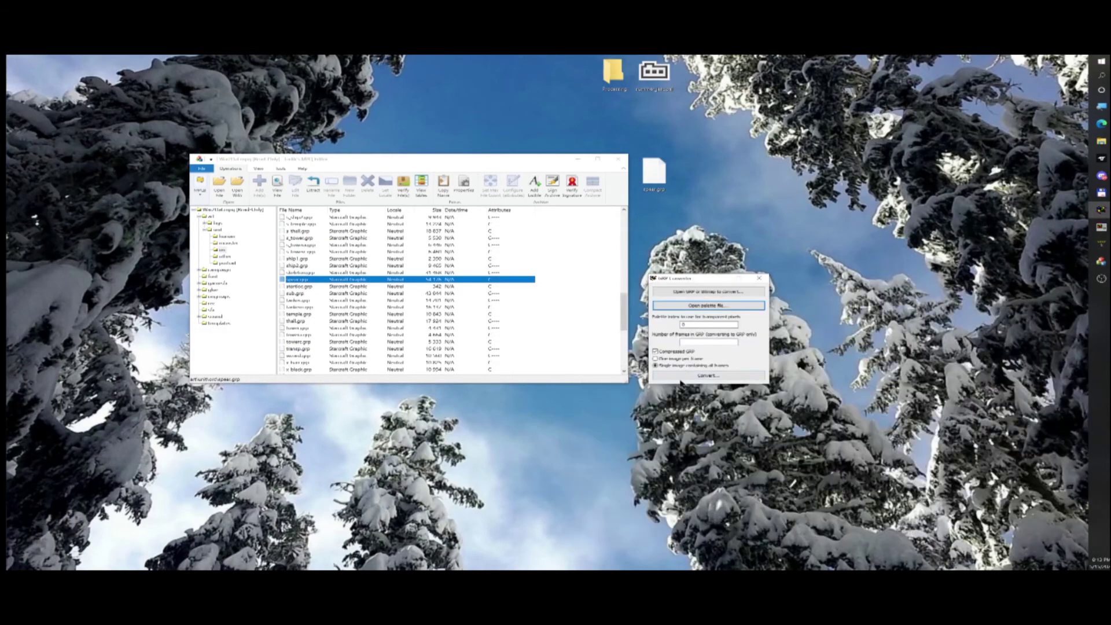
{"action": "left_click", "coordinate": [718, 378]}
{"action": "left_click", "coordinate": [1016, 529]}
{"action": "key", "text": "Return"}
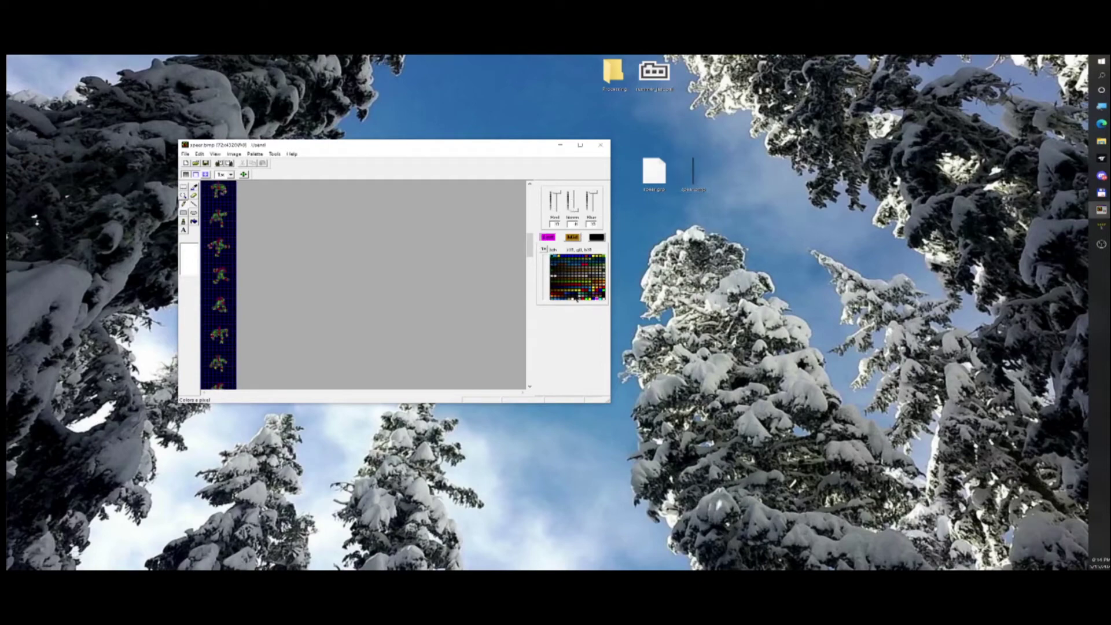
Fill the background of the spear.bmp sprite sheet with magenta down its full length and save the bitmap.
{"action": "left_click", "coordinate": [194, 222]}
{"action": "left_click", "coordinate": [221, 231]}
{"action": "scroll", "coordinate": [220, 232], "scroll_direction": "down", "scroll_amount": 2}
{"action": "scroll", "coordinate": [220, 232], "scroll_direction": "up", "scroll_amount": 4}
{"action": "scroll", "coordinate": [220, 232], "scroll_direction": "down", "scroll_amount": 1}
{"action": "left_click_drag", "start_coordinate": [530, 239], "coordinate": [540, 384]}
{"action": "left_click", "coordinate": [186, 155]}
{"action": "left_click", "coordinate": [191, 178]}
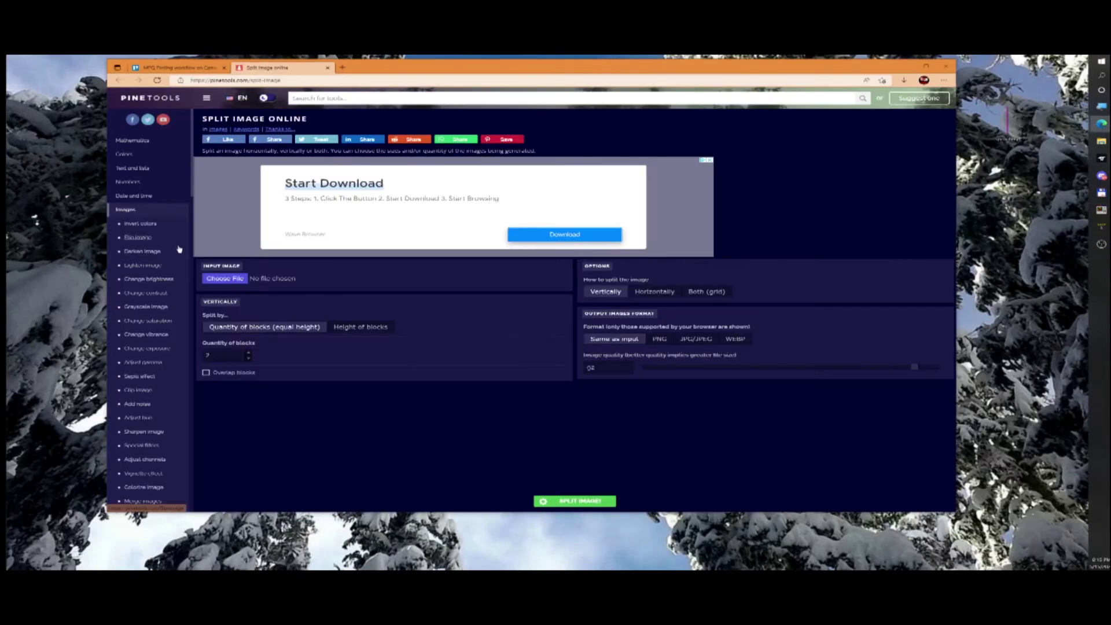
Load spear.bmp into the PineTools image splitter and split it vertically by height of blocks into PNG images.
{"action": "left_click", "coordinate": [225, 278]}
{"action": "scroll", "coordinate": [350, 215], "scroll_direction": "down", "scroll_amount": 3}
{"action": "double_click", "coordinate": [293, 224]}
{"action": "left_click", "coordinate": [718, 339]}
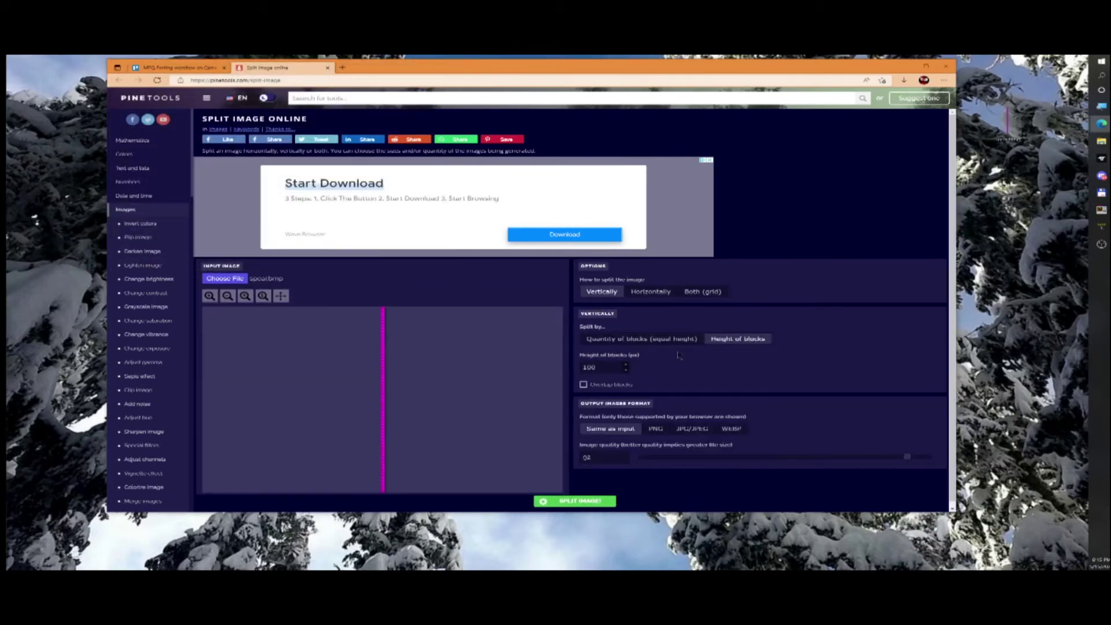
{"action": "left_click", "coordinate": [656, 429]}
{"action": "left_click", "coordinate": [579, 501]}
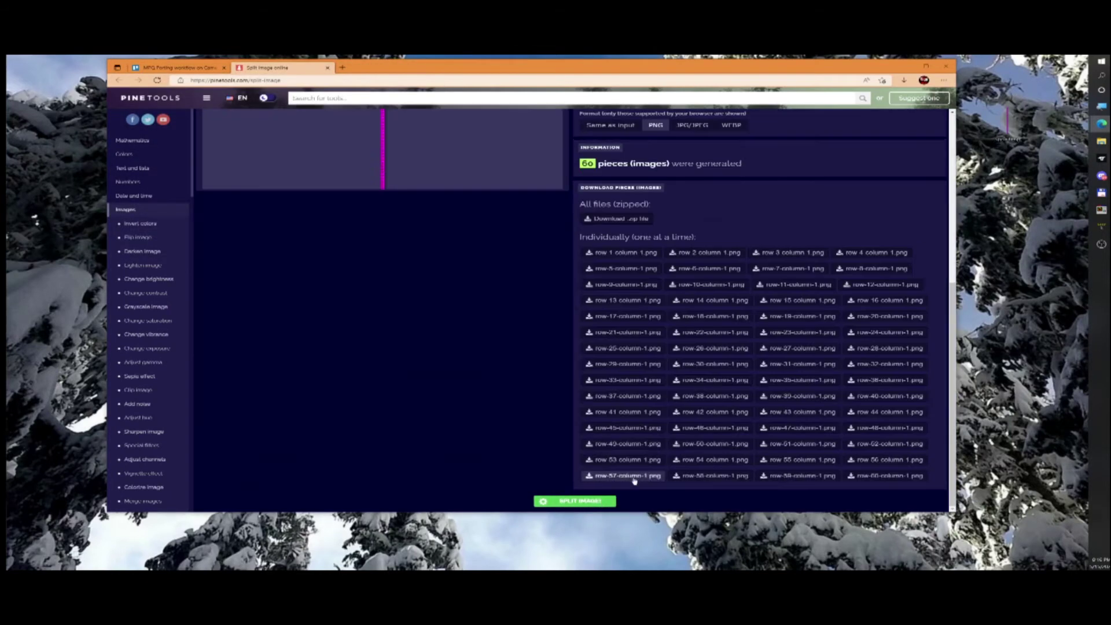
Download all split pieces as a zip file and open the archive containing the PineTools.com_files folder.
{"action": "left_click", "coordinate": [630, 219]}
{"action": "left_click", "coordinate": [781, 113]}
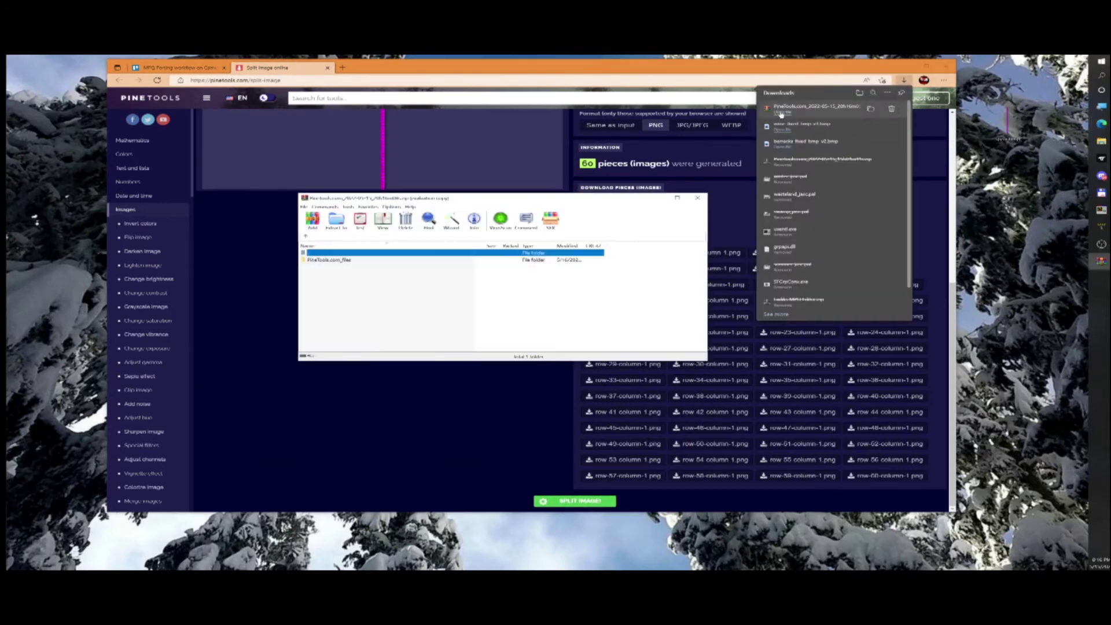
{"action": "left_click", "coordinate": [574, 251]}
{"action": "double_click", "coordinate": [330, 259]}
{"action": "left_click", "coordinate": [305, 237]}
Create a new desktop folder and extract every row PNG from PineTools.com_files into it, closing the archive.
{"action": "right_click", "coordinate": [1045, 202]}
{"action": "mouse_move", "coordinate": [1019, 277]}
{"action": "left_click", "coordinate": [955, 277]}
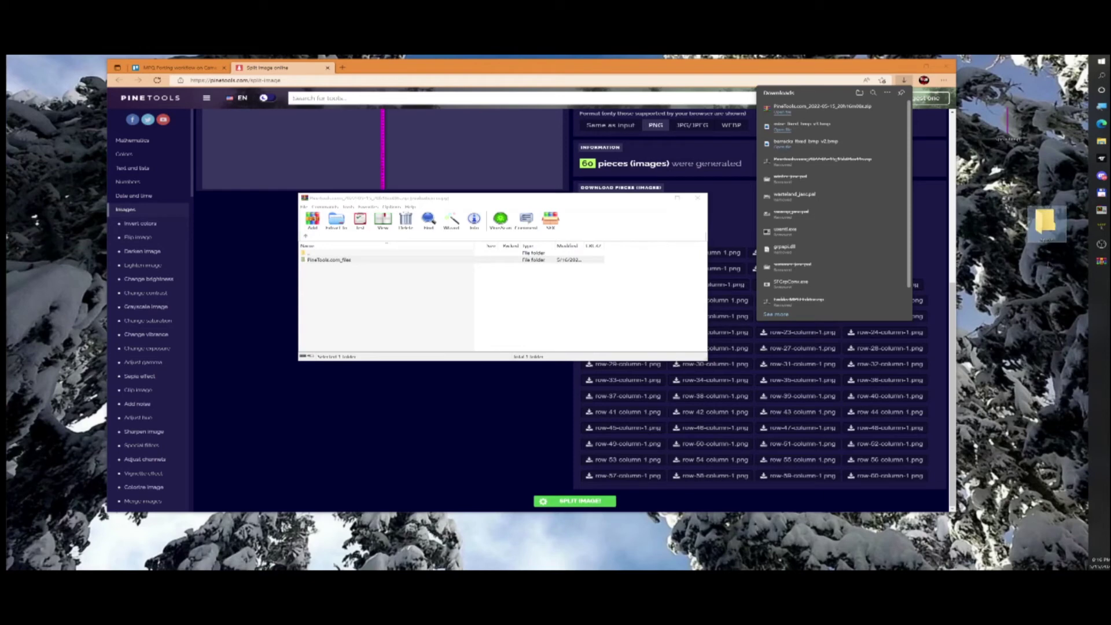
{"action": "double_click", "coordinate": [336, 260]}
{"action": "left_click", "coordinate": [337, 260]}
{"action": "scroll", "coordinate": [364, 338], "scroll_direction": "down", "scroll_amount": 16}
{"action": "left_click", "coordinate": [348, 344], "text": "shift"}
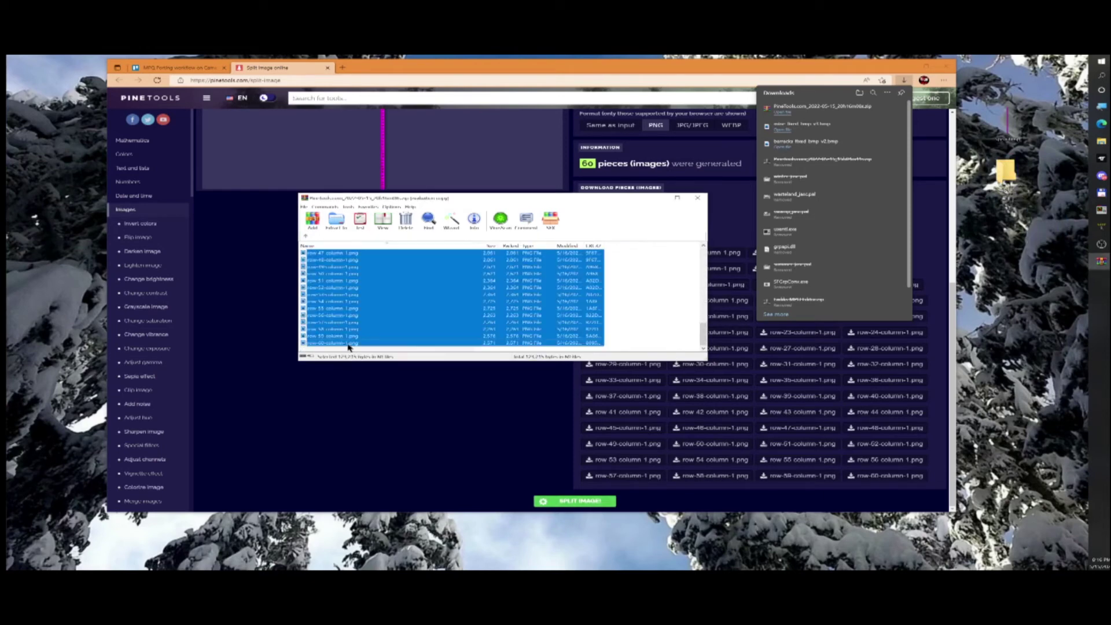
{"action": "left_click_drag", "start_coordinate": [348, 344], "coordinate": [1007, 174]}
{"action": "left_click", "coordinate": [697, 198]}
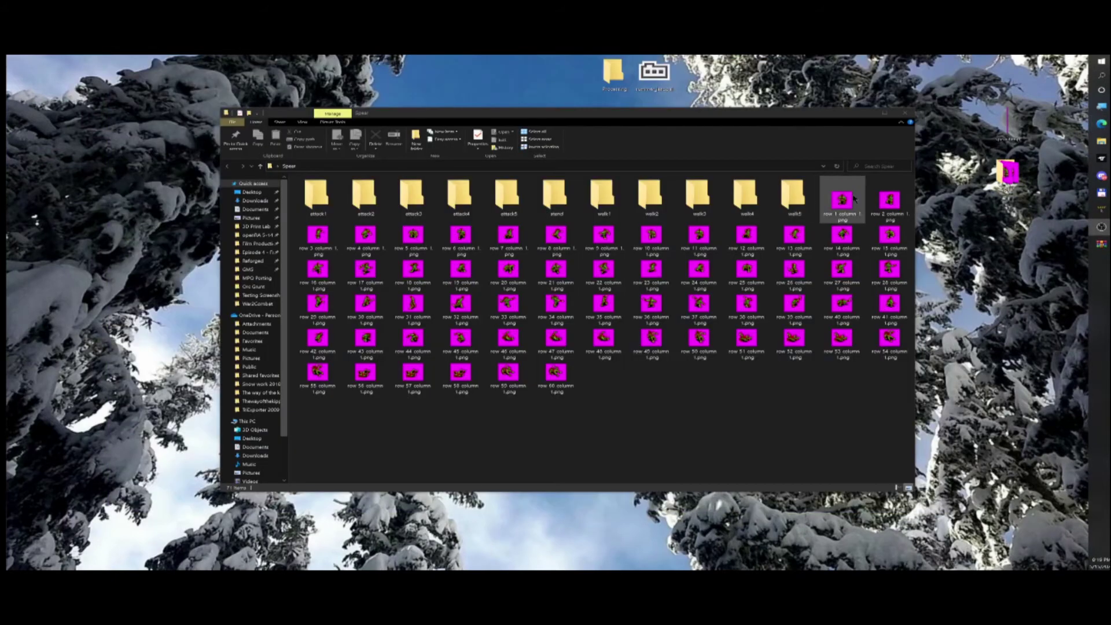
Copy the row-1 image into the walk1 folder and move the images of rows 6, 11, 16 and 21 there.
{"action": "left_click_drag", "start_coordinate": [855, 198], "coordinate": [604, 197]}
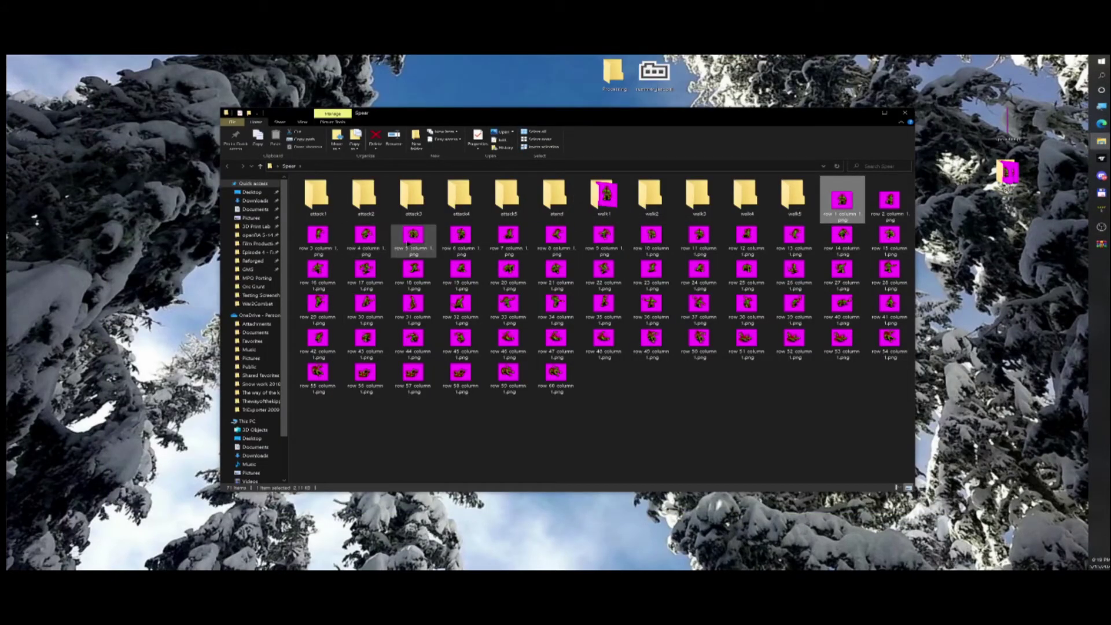
{"action": "left_click", "coordinate": [462, 234]}
{"action": "left_click", "coordinate": [699, 234], "text": "ctrl"}
{"action": "left_click", "coordinate": [318, 269], "text": "ctrl"}
{"action": "left_click_drag", "start_coordinate": [699, 234], "coordinate": [604, 196]}
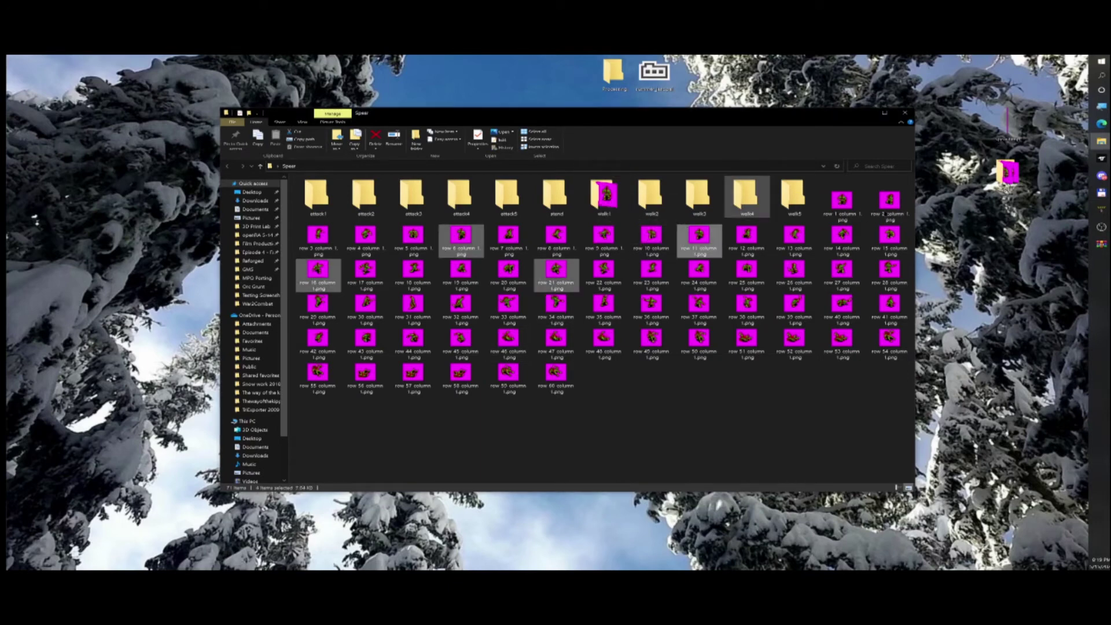
Copy the row-2 image into the walk2 folder and move the images of rows 7, 12, 17 and 22 there.
{"action": "left_click_drag", "start_coordinate": [891, 219], "coordinate": [652, 198]}
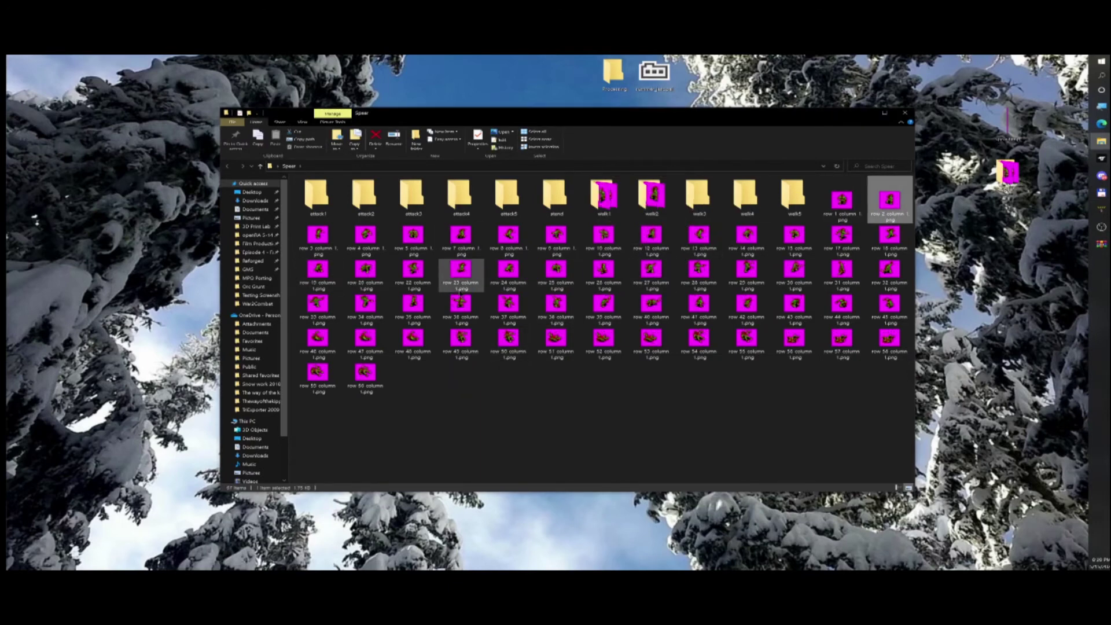
{"action": "left_click", "coordinate": [461, 236]}
{"action": "left_click", "coordinate": [651, 237], "text": "ctrl"}
{"action": "left_click", "coordinate": [842, 237], "text": "ctrl"}
{"action": "left_click", "coordinate": [413, 270], "text": "ctrl"}
{"action": "left_click", "coordinate": [413, 236], "text": "ctrl"}
{"action": "left_click", "coordinate": [448, 248], "text": "ctrl"}
{"action": "left_click_drag", "start_coordinate": [447, 248], "coordinate": [671, 192]}
{"action": "left_click", "coordinate": [689, 217]}
Copy the row-3 image into the walk3 folder and move the images of rows 8, 13, 18 and 23 there.
{"action": "left_click_drag", "start_coordinate": [317, 236], "coordinate": [707, 199]}
{"action": "left_click", "coordinate": [730, 217]}
{"action": "left_click", "coordinate": [461, 236]}
{"action": "left_click", "coordinate": [604, 236], "text": "ctrl"}
{"action": "left_click", "coordinate": [747, 236], "text": "ctrl"}
{"action": "left_click", "coordinate": [890, 236], "text": "ctrl"}
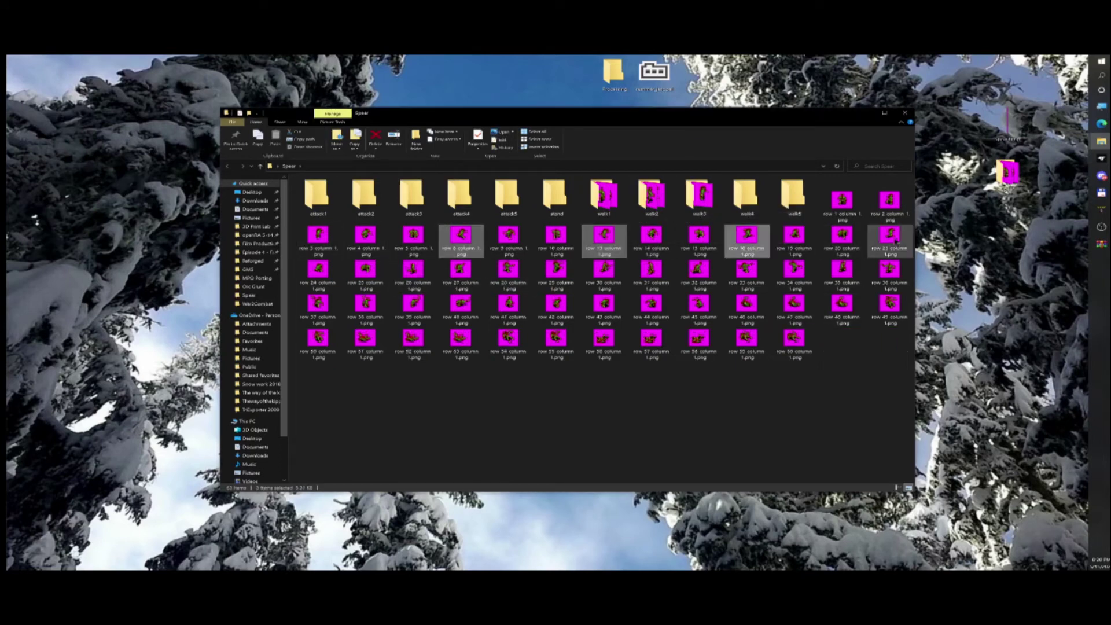
{"action": "left_click_drag", "start_coordinate": [755, 242], "coordinate": [694, 198]}
{"action": "left_click", "coordinate": [718, 223]}
Copy the row-4 image into the walk4 folder and move the images of rows 9, 14, 19 and 24 there.
{"action": "left_click_drag", "start_coordinate": [364, 236], "coordinate": [737, 198]}
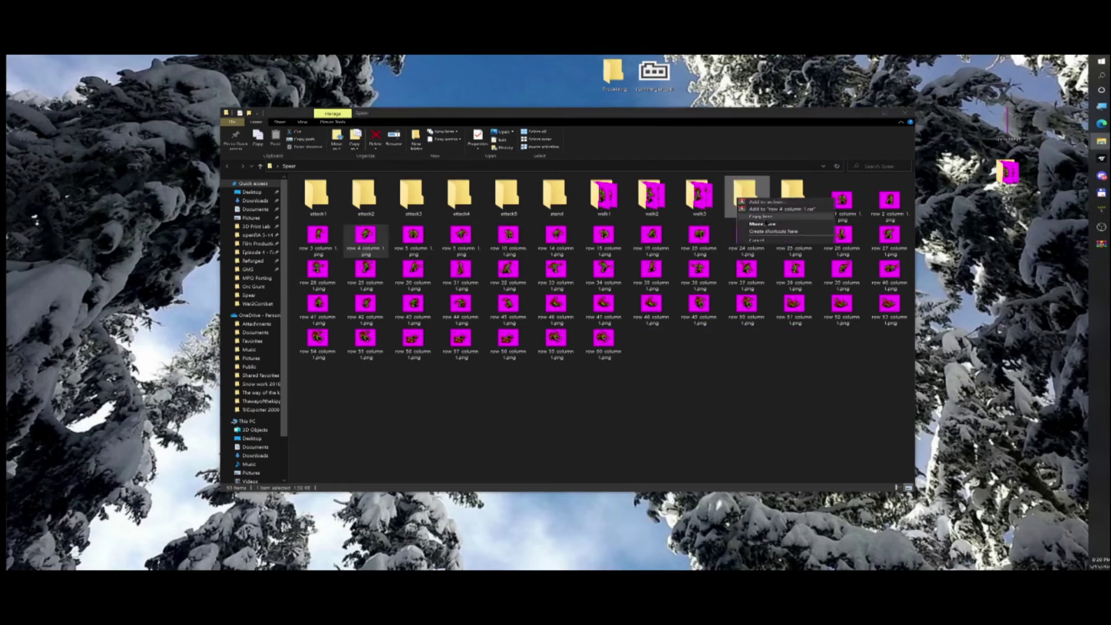
{"action": "left_click", "coordinate": [765, 219]}
{"action": "left_click", "coordinate": [461, 236]}
{"action": "left_click", "coordinate": [556, 236], "text": "ctrl"}
{"action": "left_click", "coordinate": [651, 236], "text": "ctrl"}
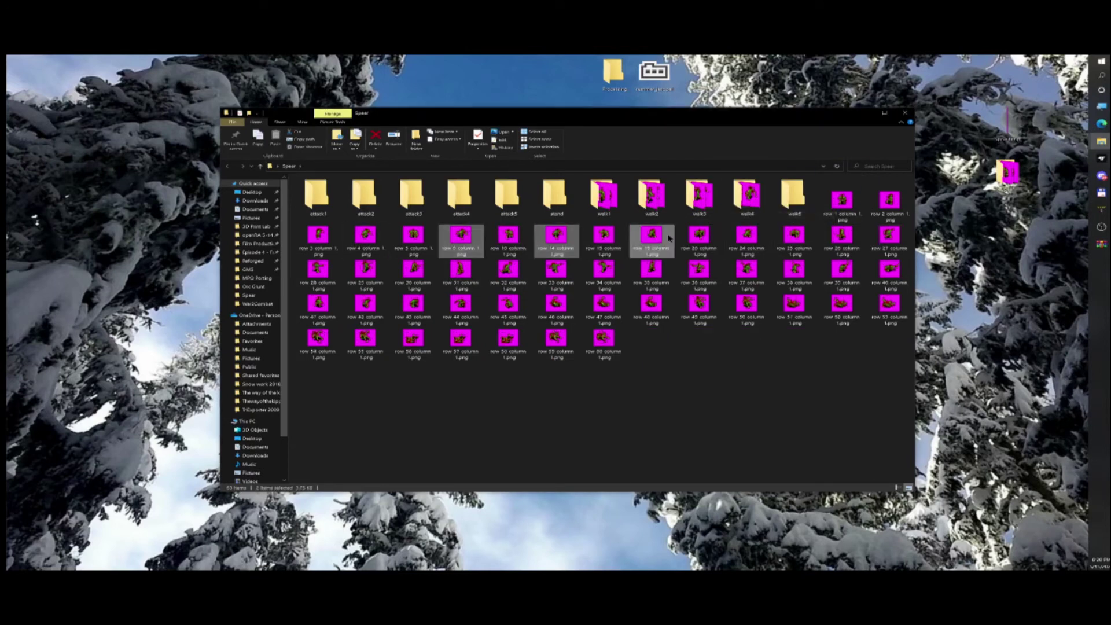
{"action": "left_click_drag", "start_coordinate": [654, 244], "coordinate": [747, 198]}
{"action": "left_click", "coordinate": [765, 217]}
Copy the row-5 image into the walk5 folder and move the images of rows 10, 15, 20 and 25 there.
{"action": "left_click_drag", "start_coordinate": [420, 234], "coordinate": [802, 191]}
{"action": "left_click", "coordinate": [822, 206]}
{"action": "left_click", "coordinate": [463, 240]}
{"action": "left_click", "coordinate": [508, 237], "text": "ctrl"}
{"action": "left_click", "coordinate": [556, 237], "text": "ctrl"}
{"action": "left_click", "coordinate": [604, 237], "text": "ctrl"}
{"action": "left_click_drag", "start_coordinate": [604, 238], "coordinate": [315, 199]}
{"action": "left_click", "coordinate": [822, 209]}
Move the images of rows 26, 31, 36 and 41 into the attack1 folder.
{"action": "left_click", "coordinate": [461, 236]}
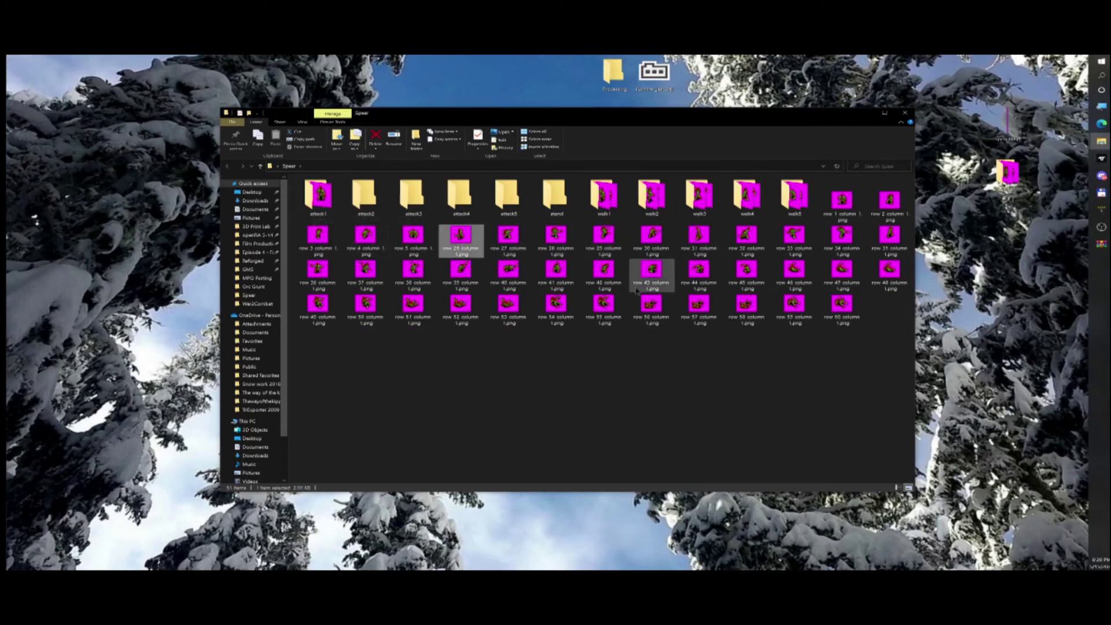
{"action": "left_click", "coordinate": [699, 236], "text": "ctrl"}
{"action": "left_click", "coordinate": [318, 269], "text": "ctrl"}
{"action": "left_click", "coordinate": [561, 271], "text": "ctrl"}
{"action": "left_click_drag", "start_coordinate": [560, 271], "coordinate": [317, 204]}
{"action": "left_click", "coordinate": [342, 231]}
Copy the row-2 image into the attack2 folder and move the images of rows 27, 32, 37 and 42 there.
{"action": "left_click_drag", "start_coordinate": [888, 200], "coordinate": [382, 199]}
{"action": "left_click", "coordinate": [410, 225]}
{"action": "left_click", "coordinate": [462, 236]}
{"action": "left_click", "coordinate": [652, 236], "text": "ctrl"}
{"action": "left_click", "coordinate": [842, 236], "text": "ctrl"}
{"action": "left_click", "coordinate": [413, 269], "text": "ctrl"}
{"action": "left_click_drag", "start_coordinate": [414, 269], "coordinate": [369, 203]}
{"action": "left_click", "coordinate": [398, 228]}
Copy the row-3 image into the attack3 folder and move the images of rows 28, 33, 38 and 43 there.
{"action": "left_click_drag", "start_coordinate": [318, 241], "coordinate": [418, 202]}
{"action": "left_click", "coordinate": [440, 220]}
{"action": "left_click", "coordinate": [461, 246]}
{"action": "left_click", "coordinate": [603, 237], "text": "ctrl"}
{"action": "left_click", "coordinate": [746, 237], "text": "ctrl"}
{"action": "left_click", "coordinate": [897, 248], "text": "ctrl"}
{"action": "left_click_drag", "start_coordinate": [751, 239], "coordinate": [410, 203]}
{"action": "left_click", "coordinate": [431, 228]}
Copy the row-4 image into the attack4 folder and move the images of rows 29, 34, 39 and 44 there.
{"action": "left_click_drag", "start_coordinate": [366, 238], "coordinate": [452, 212]}
{"action": "left_click", "coordinate": [482, 231]}
{"action": "left_click", "coordinate": [462, 238]}
{"action": "left_click", "coordinate": [556, 243], "text": "ctrl"}
{"action": "left_click", "coordinate": [651, 239], "text": "ctrl"}
{"action": "left_click", "coordinate": [745, 240], "text": "ctrl"}
{"action": "left_click_drag", "start_coordinate": [745, 240], "coordinate": [472, 208]}
{"action": "left_click", "coordinate": [496, 234]}
Copy the row-5 image into the attack5 folder and move the images of rows 30, 35, 40 and 45 there.
{"action": "left_click_drag", "start_coordinate": [413, 234], "coordinate": [539, 218]}
{"action": "key", "text": "ctrl+z"}
{"action": "left_click_drag", "start_coordinate": [413, 236], "coordinate": [515, 209]}
{"action": "left_click", "coordinate": [549, 215]}
{"action": "left_click", "coordinate": [461, 238]}
{"action": "left_click", "coordinate": [560, 237], "text": "shift"}
{"action": "left_click", "coordinate": [602, 237], "text": "shift"}
{"action": "left_click_drag", "start_coordinate": [602, 238], "coordinate": [520, 206]}
{"action": "left_click", "coordinate": [550, 233]}
Move the images of rows 1 to 5 into the stand folder and transfer all animation folders to the desktop's Processing folder.
{"action": "left_click", "coordinate": [841, 203]}
{"action": "left_click", "coordinate": [413, 236], "text": "shift"}
{"action": "left_click_drag", "start_coordinate": [413, 237], "coordinate": [558, 204]}
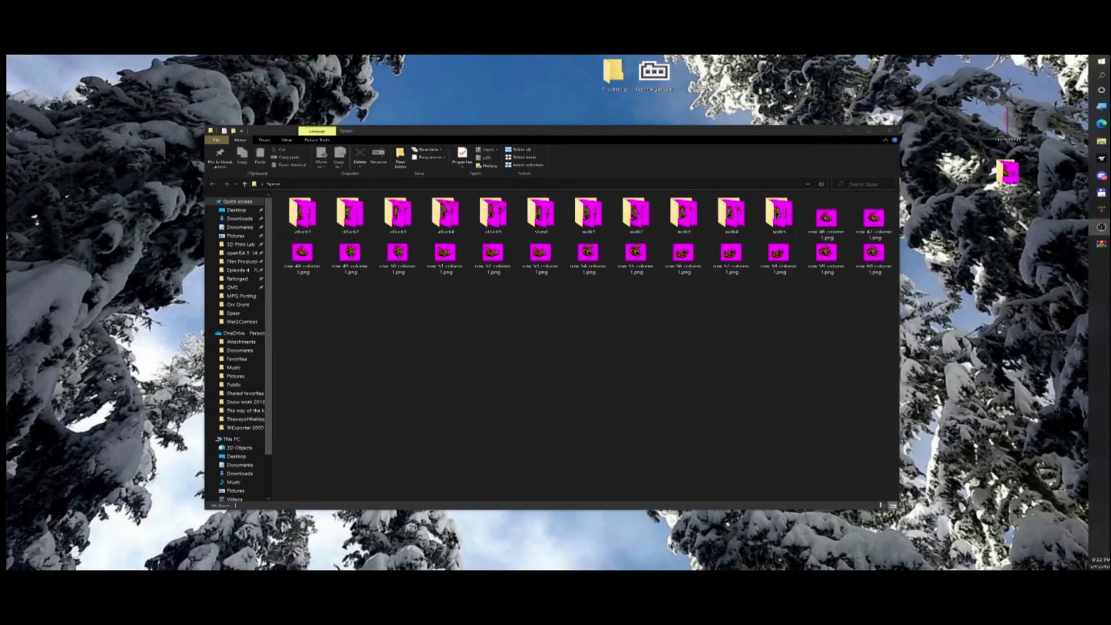
{"action": "left_click_drag", "start_coordinate": [588, 214], "coordinate": [613, 72]}
{"action": "left_click", "coordinate": [641, 93]}
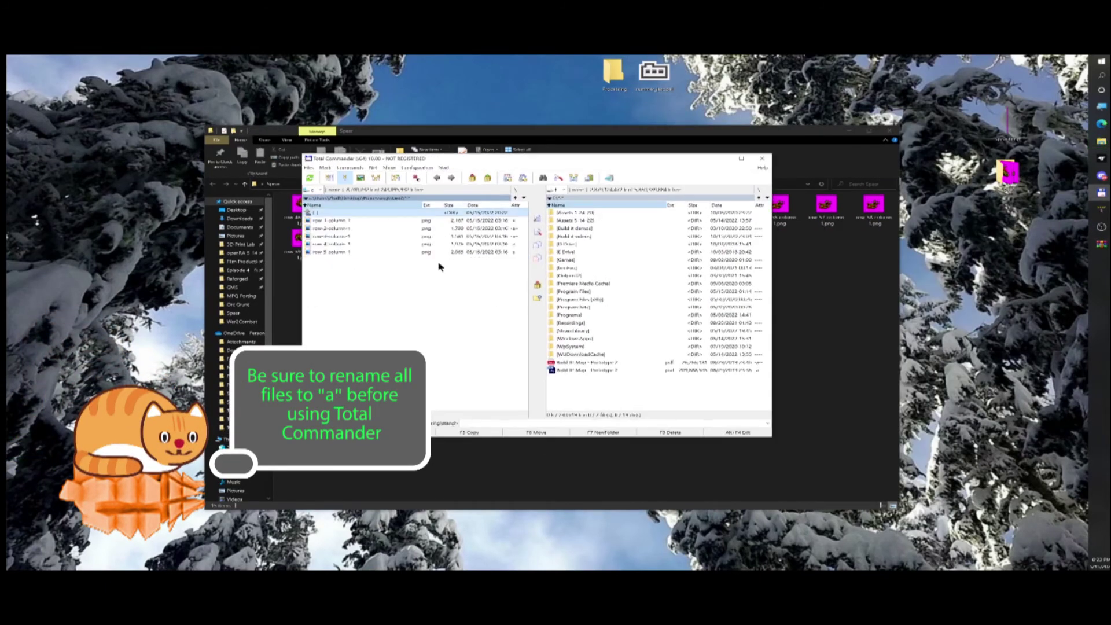
In Total Commander, batch-rename all PNG files in the stand folder with a number counter starting at 00000.
{"action": "key", "text": "ctrl+a"}
{"action": "key", "text": "ctrl+m"}
{"action": "left_click_drag", "start_coordinate": [390, 154], "coordinate": [1003, 129]}
{"action": "double_click", "coordinate": [1052, 142]}
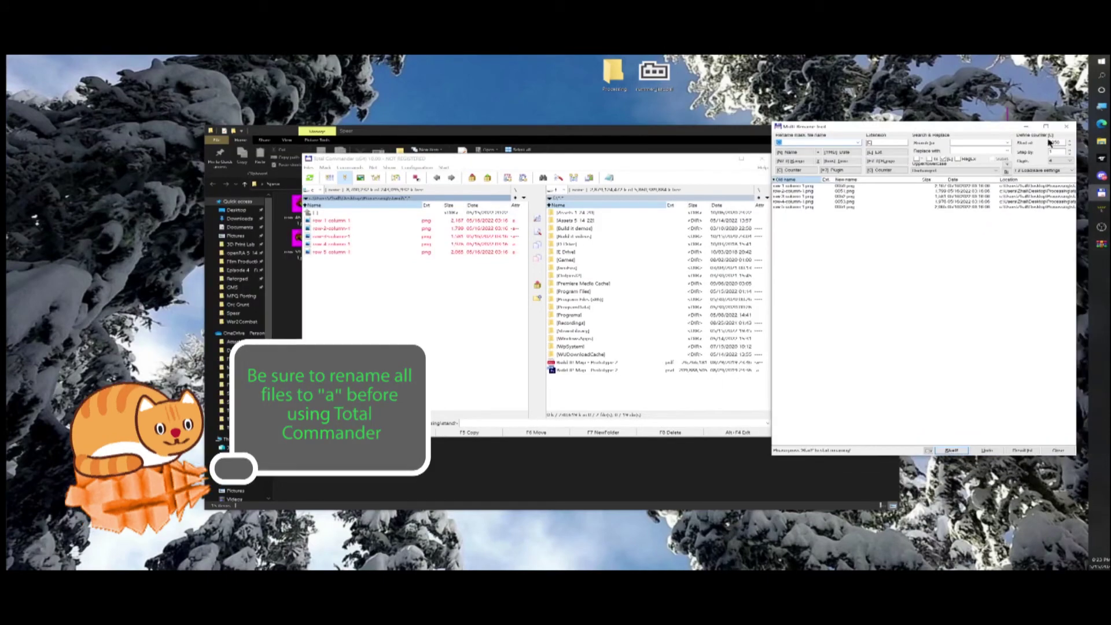
{"action": "type", "text": "00000"}
{"action": "key", "text": "Return"}
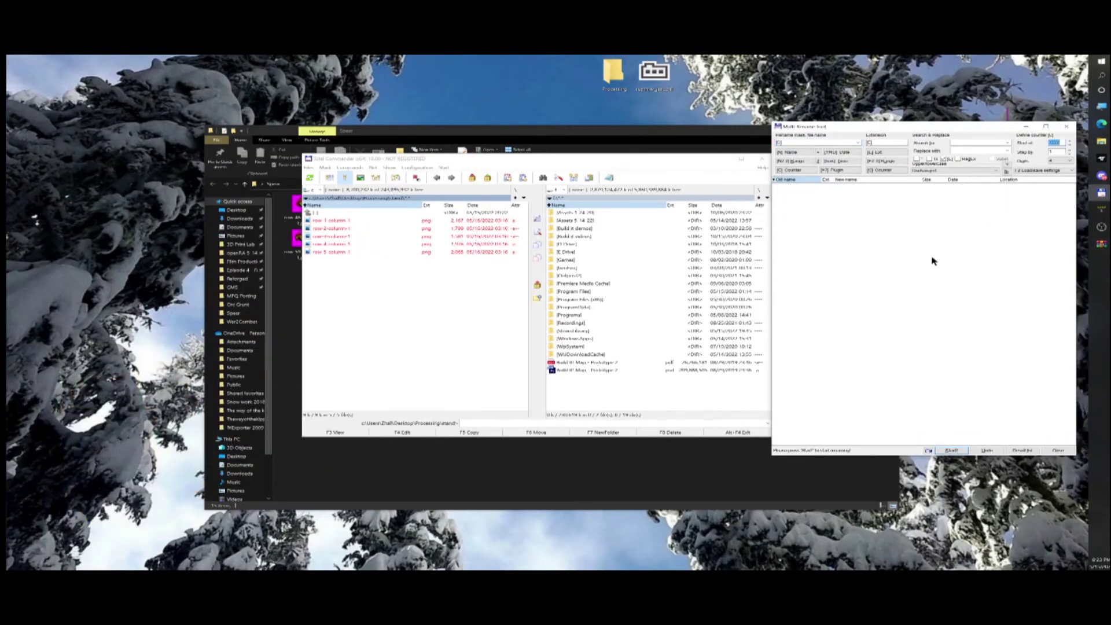
{"action": "key", "text": "Escape"}
Open the walk1 folder and batch-rename all its PNG files with the number counter.
{"action": "key", "text": "Return"}
{"action": "key", "text": "Down"}
{"action": "key", "text": "Return"}
{"action": "key", "text": "ctrl+m"}
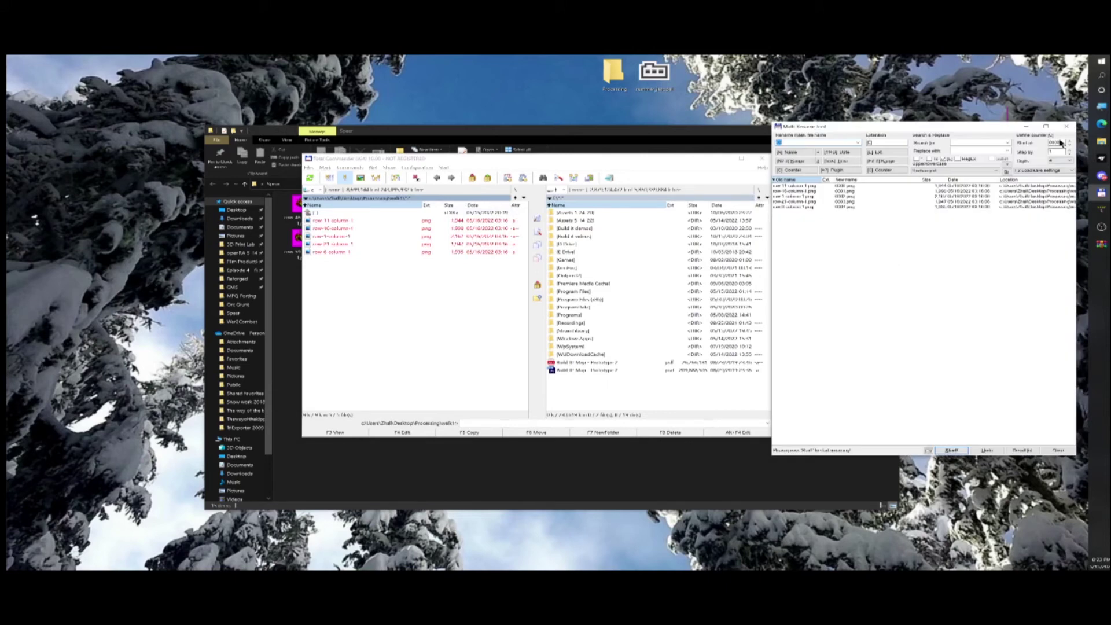
{"action": "key", "text": "Return"}
{"action": "key", "text": "Escape"}
Open the walk2 folder and batch-rename all its PNG files with the number counter.
{"action": "key", "text": "Return"}
{"action": "key", "text": "Down"}
{"action": "key", "text": "Return"}
{"action": "key", "text": "ctrl+a"}
{"action": "key", "text": "ctrl+m"}
{"action": "double_click", "coordinate": [1059, 141]}
{"action": "key", "text": "Escape"}
Apply the pending batch rename and batch-rename all PNG files in the walk3 folder with the number counter.
{"action": "key", "text": "Return"}
{"action": "key", "text": "Down"}
{"action": "key", "text": "Return"}
{"action": "key", "text": "ctrl+a"}
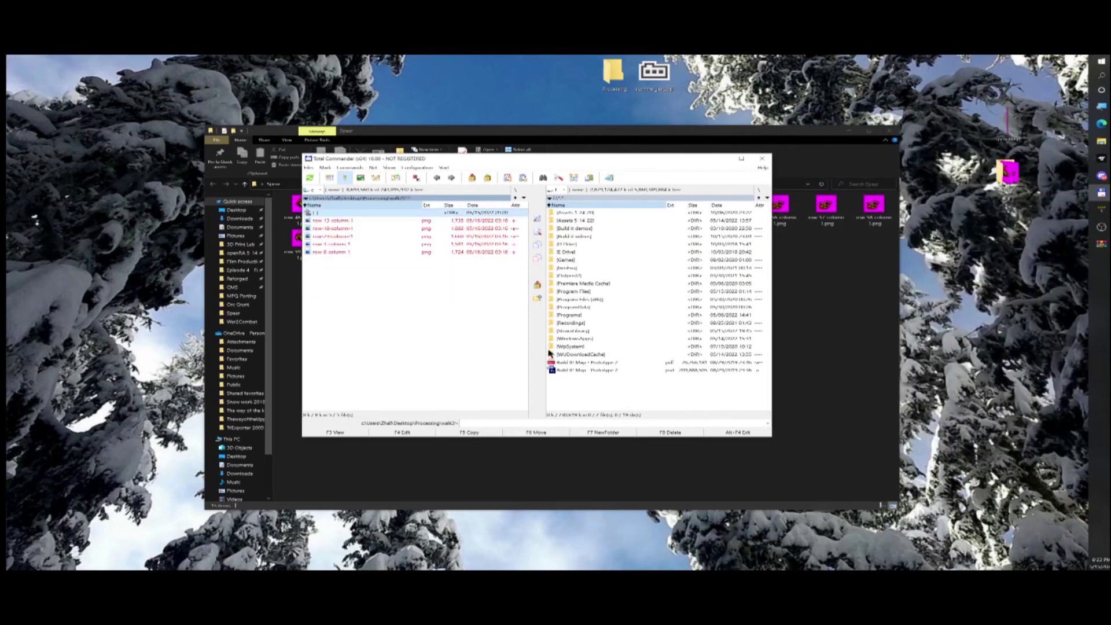
{"action": "key", "text": "ctrl+m"}
{"action": "type", "text": "0"}
{"action": "key", "text": "Return"}
{"action": "key", "text": "Escape"}
Open the walk4 folder and batch-rename all its PNG files with the number counter.
{"action": "key", "text": "Return"}
{"action": "key", "text": "Down"}
{"action": "key", "text": "Return"}
{"action": "key", "text": "ctrl+a"}
{"action": "key", "text": "ctrl+m"}
{"action": "key", "text": "Escape"}
Open the walk5 folder and batch-rename all its PNG files with the number counter.
{"action": "key", "text": "BackSpace"}
{"action": "key", "text": "Down"}
{"action": "key", "text": "Return"}
{"action": "key", "text": "ctrl+m"}
{"action": "key", "text": "Return"}
{"action": "key", "text": "Escape"}
Open the attack1 folder and batch-rename all its PNG files with the number counter starting at 0030.
{"action": "key", "text": "BackSpace"}
{"action": "key", "text": "Home"}
{"action": "key", "text": "Down"}
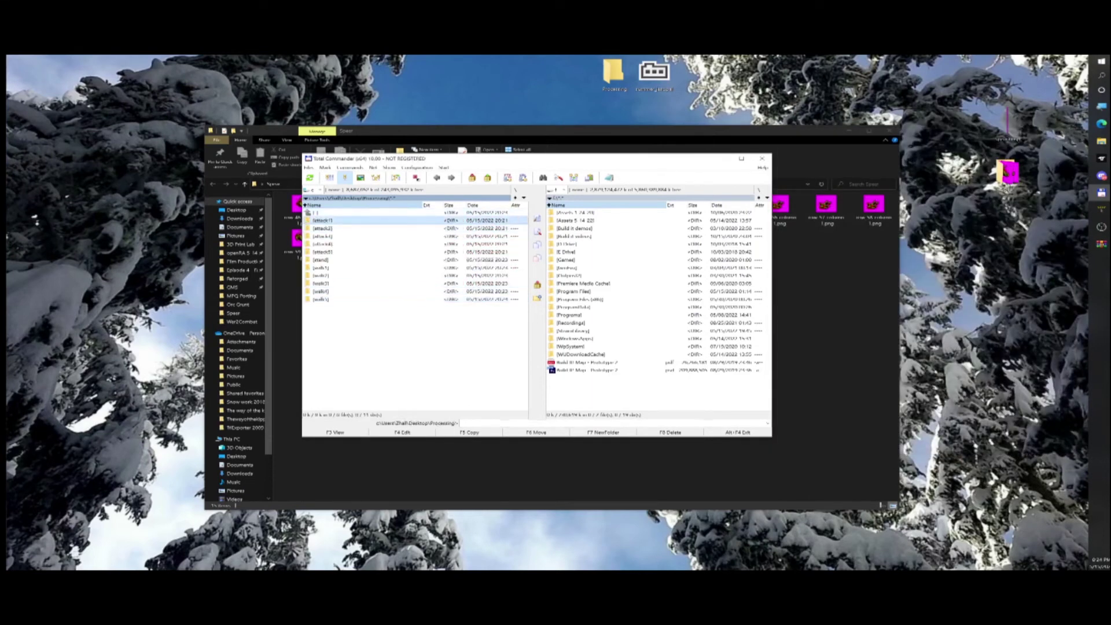
{"action": "key", "text": "Return"}
{"action": "key", "text": "ctrl+m"}
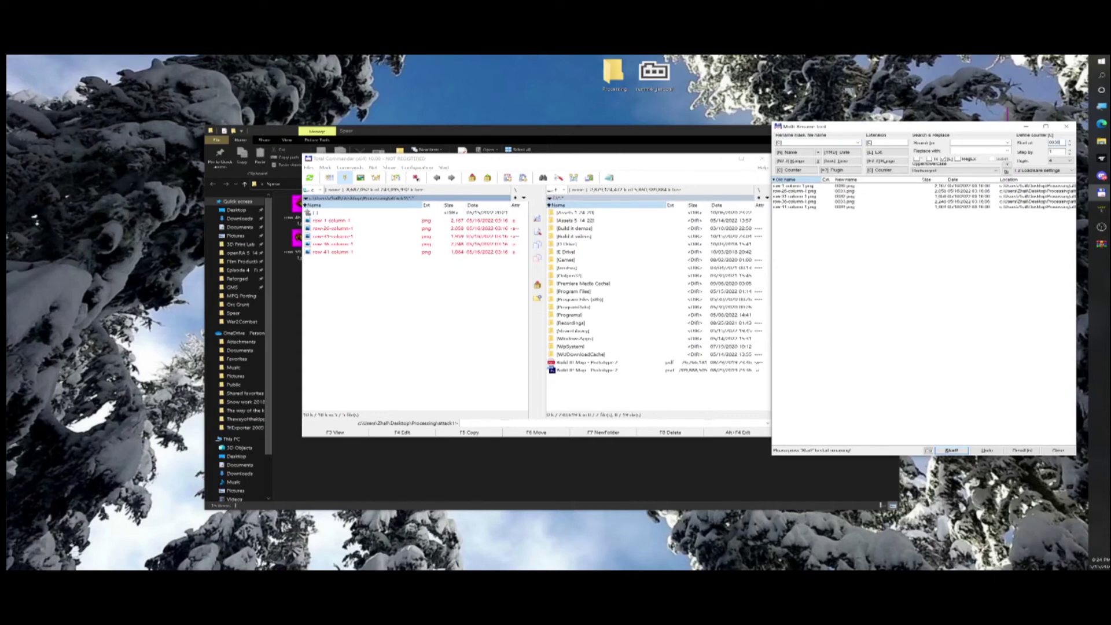
{"action": "key", "text": "Return"}
{"action": "key", "text": "Escape"}
Open the attack2 folder and batch-rename all its PNG files with the number counter.
{"action": "key", "text": "BackSpace"}
{"action": "key", "text": "Down"}
{"action": "key", "text": "Return"}
{"action": "key", "text": "ctrl+a"}
{"action": "key", "text": "ctrl+m"}
{"action": "key", "text": "Escape"}
Open the attack3 folder and batch-rename all its PNG files with the number counter.
{"action": "key", "text": "BackSpace"}
{"action": "key", "text": "Down"}
{"action": "key", "text": "Return"}
{"action": "key", "text": "ctrl+a"}
{"action": "key", "text": "ctrl+m"}
{"action": "type", "text": "0"}
{"action": "key", "text": "Escape"}
Open the attack4 folder and batch-rename all its PNG files with the number counter.
{"action": "key", "text": "BackSpace"}
{"action": "key", "text": "Down"}
{"action": "key", "text": "Return"}
{"action": "key", "text": "ctrl+a"}
{"action": "key", "text": "ctrl+m"}
{"action": "key", "text": "Return"}
{"action": "key", "text": "BackSpace"}
{"action": "type", "text": "5"}
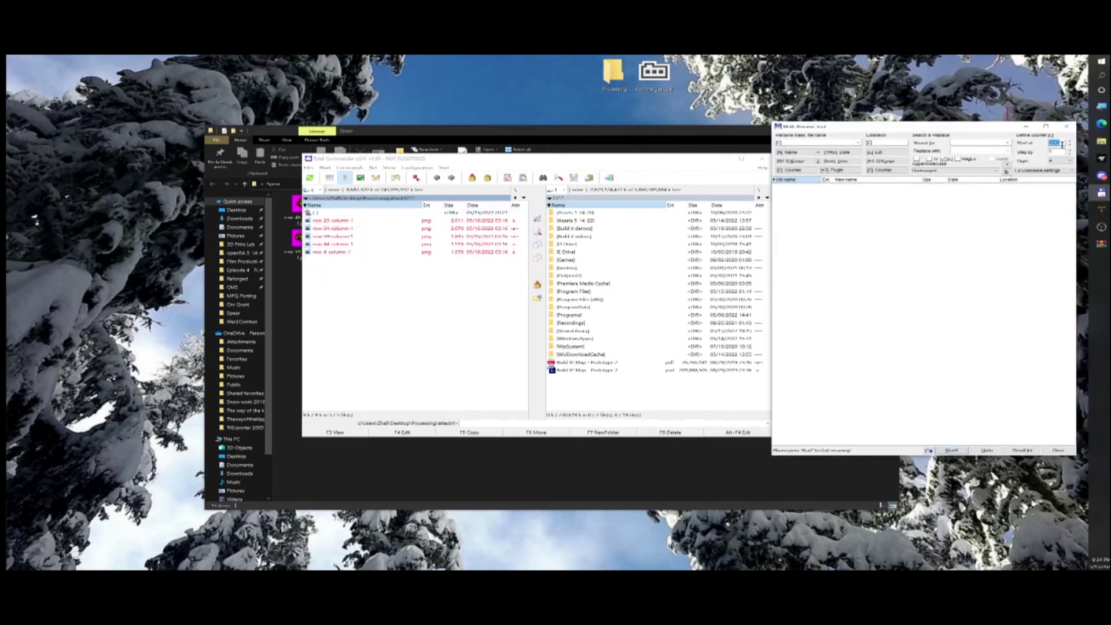
{"action": "key", "text": "Escape"}
Open the attack5 folder, batch-rename all its PNG files with the number counter, and return to the Processing folder.
{"action": "key", "text": "BackSpace"}
{"action": "key", "text": "Down"}
{"action": "key", "text": "Return"}
{"action": "key", "text": "ctrl+a"}
{"action": "key", "text": "ctrl+m"}
{"action": "key", "text": "Return"}
{"action": "key", "text": "Escape"}
{"action": "key", "text": "BackSpace"}
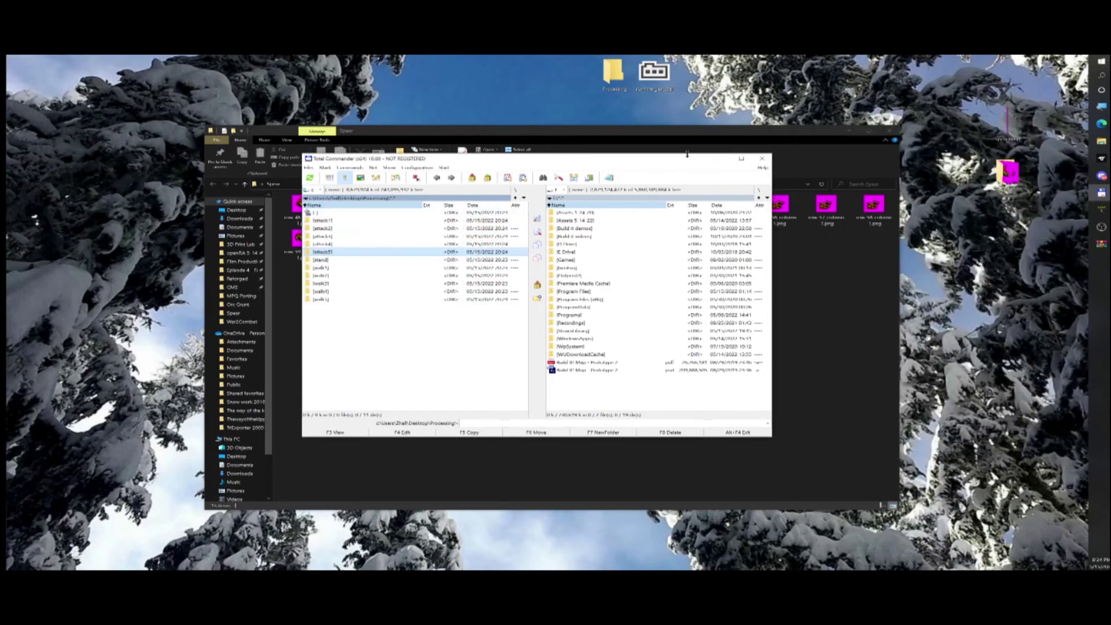
Open the desktop's Processing folder in File Explorer and search it for the files in all its subfolders.
{"action": "left_click", "coordinate": [721, 158]}
{"action": "double_click", "coordinate": [614, 72]}
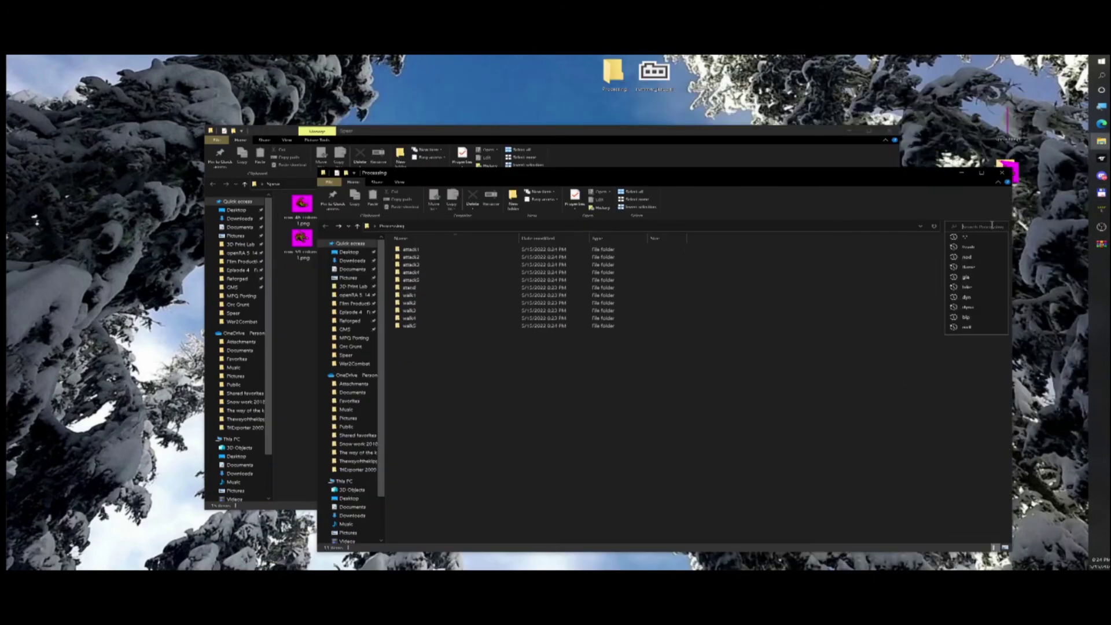
{"action": "left_click", "coordinate": [997, 227]}
{"action": "left_click", "coordinate": [521, 248]}
Select all numbered PNG files in the search results and move them into the Spear folder.
{"action": "scroll", "coordinate": [521, 290], "scroll_direction": "down", "scroll_amount": 15}
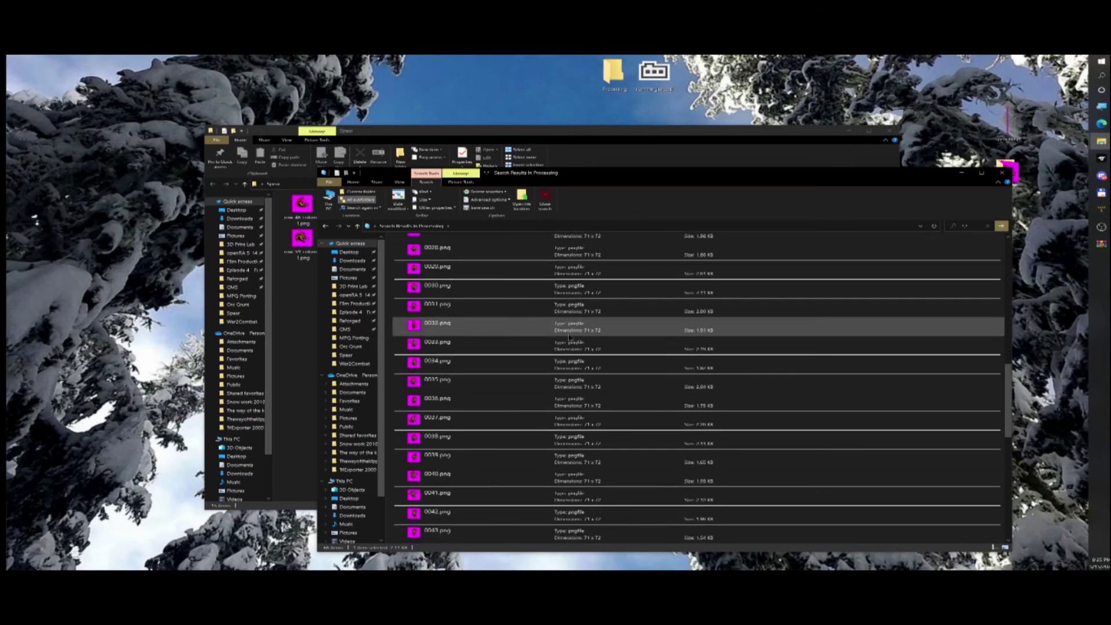
{"action": "left_click", "coordinate": [515, 324], "text": "shift"}
{"action": "left_click_drag", "start_coordinate": [508, 275], "coordinate": [310, 307]}
{"action": "left_click", "coordinate": [342, 333]}
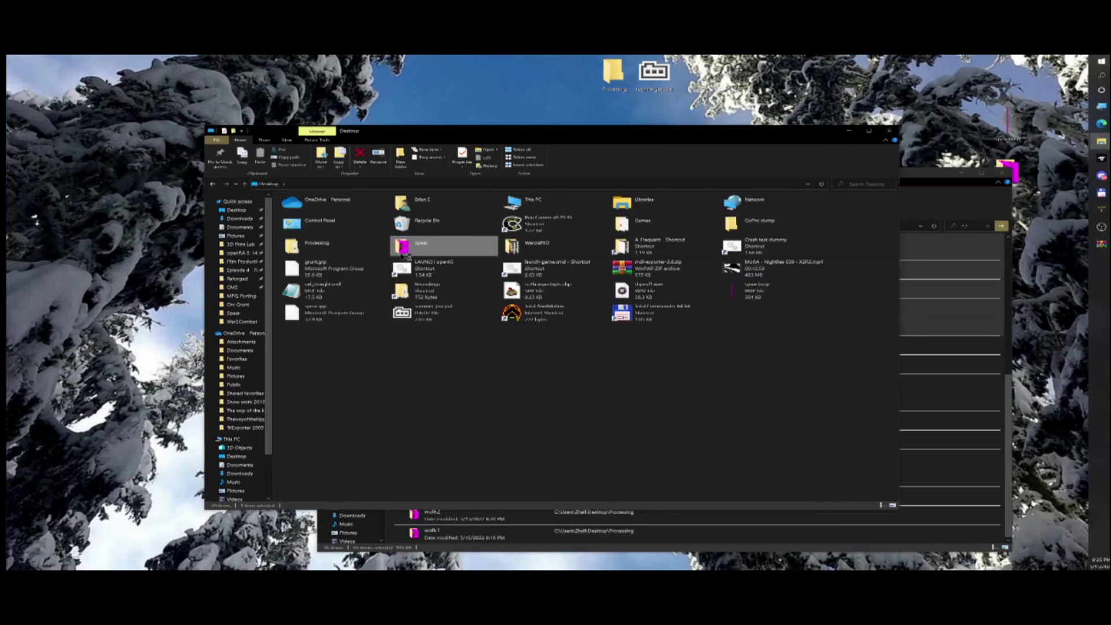
{"action": "left_click", "coordinate": [921, 496]}
Check the contents of the Processing folder and one of its attack subfolders, and close the folder window.
{"action": "left_click", "coordinate": [325, 226]}
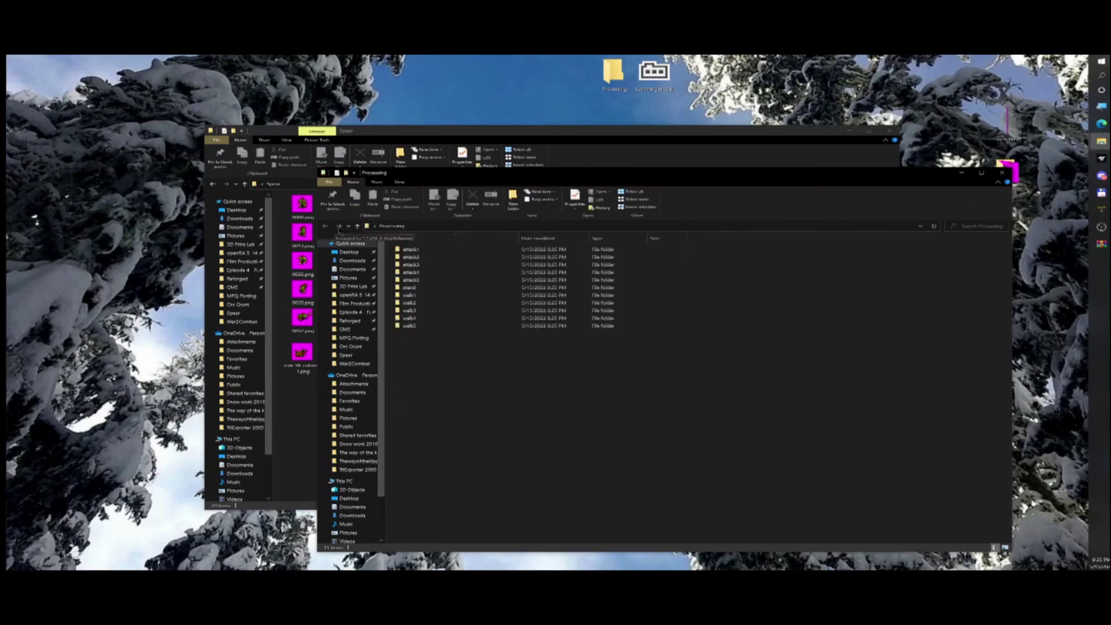
{"action": "double_click", "coordinate": [434, 261]}
{"action": "left_click", "coordinate": [326, 226]}
{"action": "left_click", "coordinate": [1002, 173]}
{"action": "double_click", "coordinate": [613, 74]}
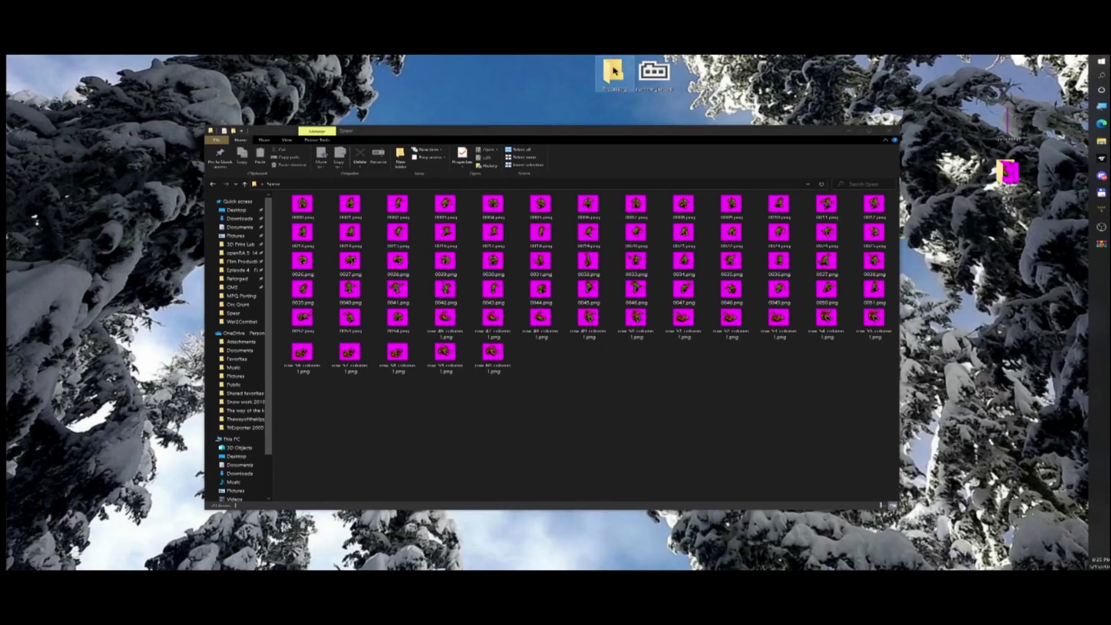
{"action": "left_click", "coordinate": [1001, 173]}
Delete the surplus unnumbered row images from the Spear folder, keeping only two of them.
{"action": "left_click", "coordinate": [445, 324]}
{"action": "left_click", "coordinate": [493, 356], "text": "shift"}
{"action": "key", "text": "Delete"}
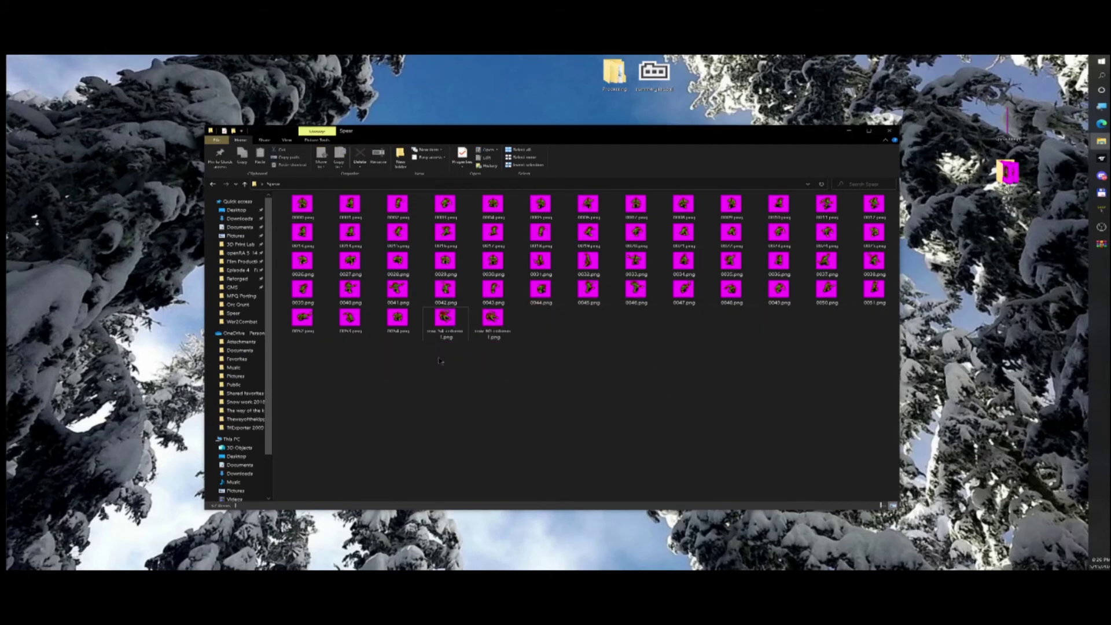
Rename the two remaining row images in the Spear folder as 0055 and 0056.
{"action": "left_click", "coordinate": [453, 335]}
{"action": "key", "text": "F2"}
{"action": "key", "text": "Tab"}
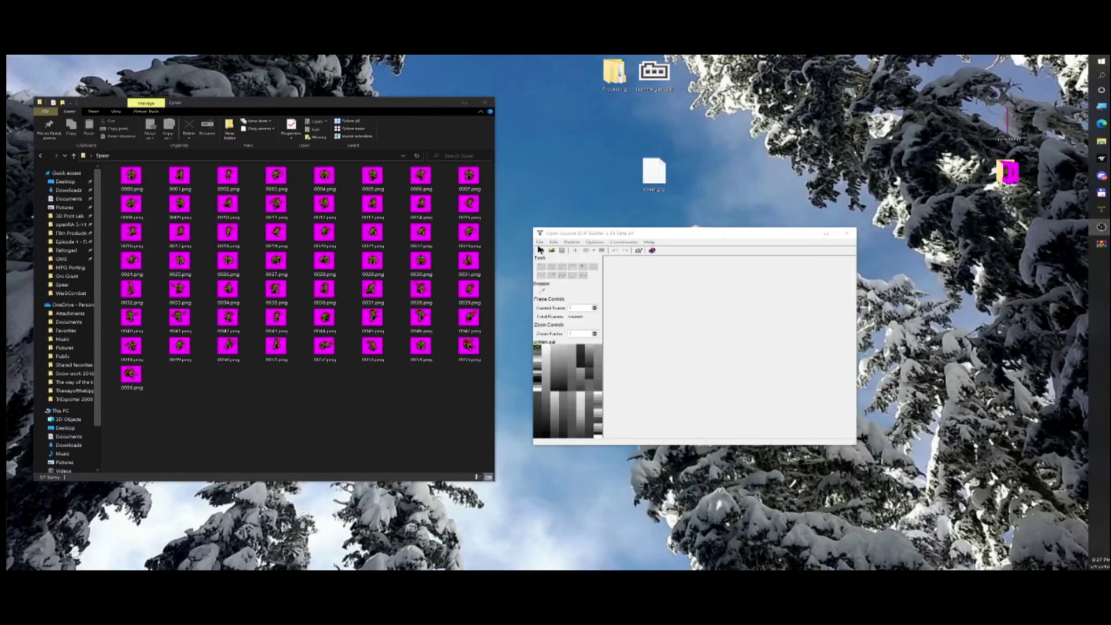
In Open Source SHP Builder, import the Spear image sequence from 0000.png as a new SHP file, choosing the target game.
{"action": "left_click", "coordinate": [538, 242]}
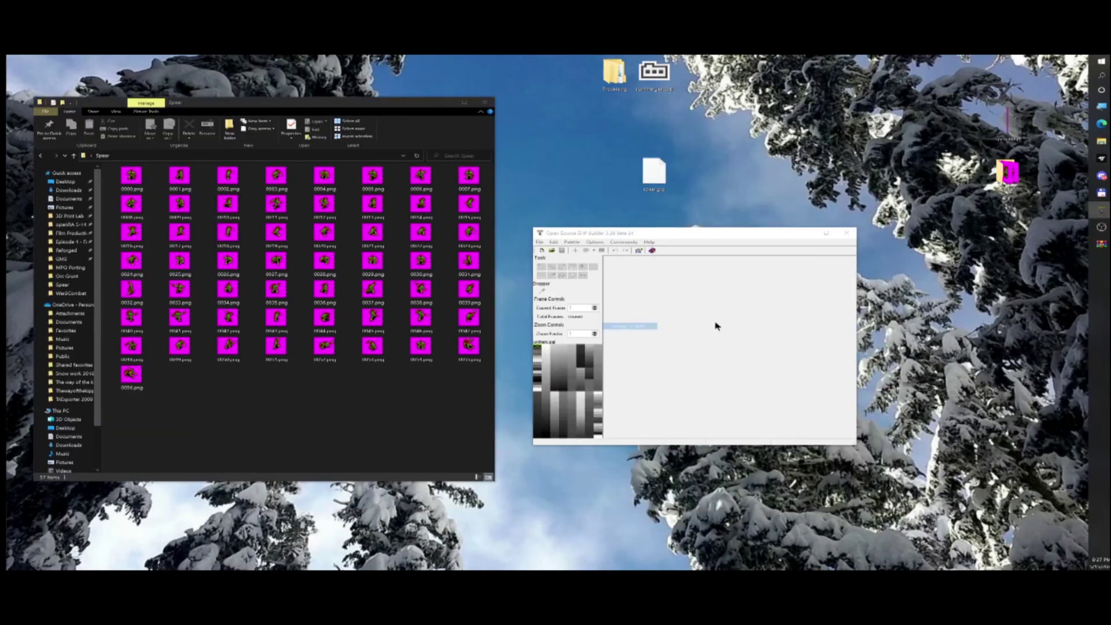
{"action": "left_click", "coordinate": [787, 311]}
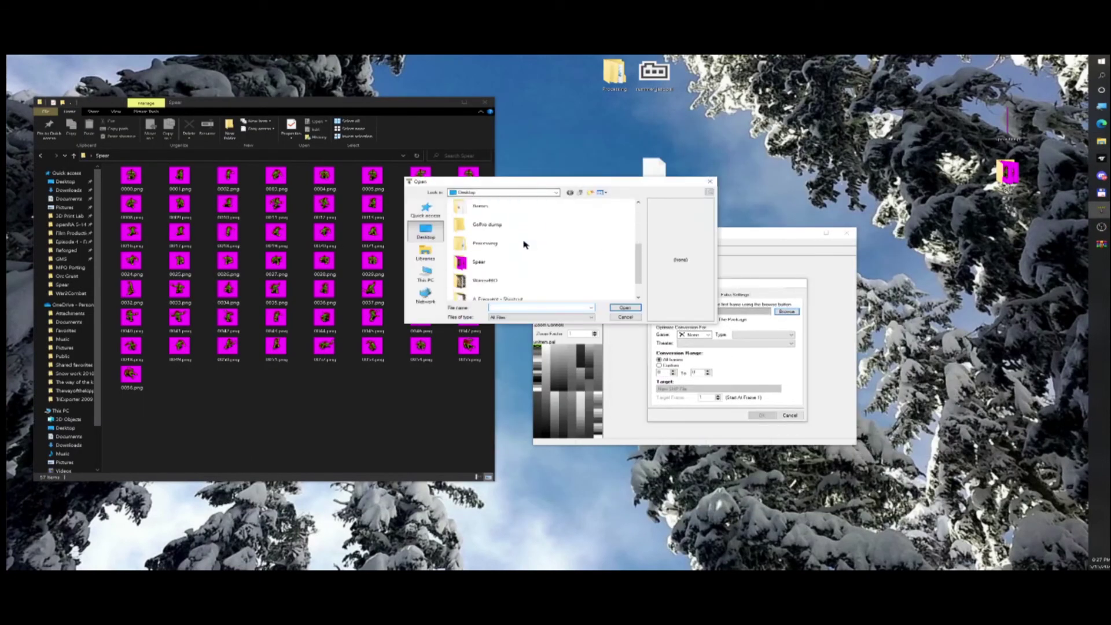
{"action": "double_click", "coordinate": [470, 221]}
{"action": "left_click", "coordinate": [709, 335]}
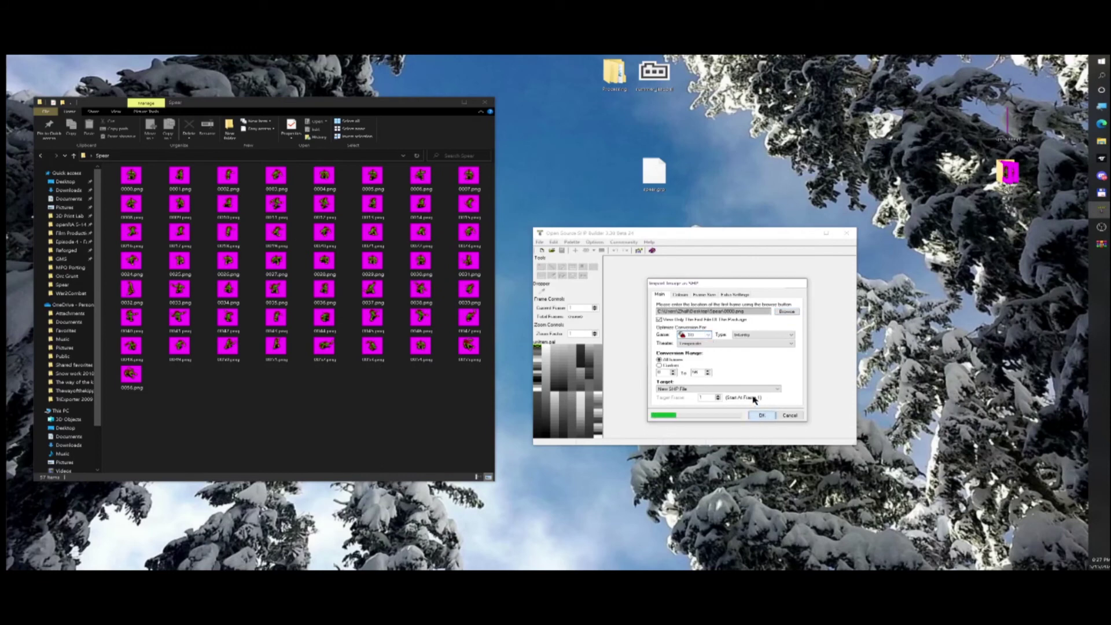
Replace the sprite's magenta background colour with black in all frames.
{"action": "left_click", "coordinate": [583, 276]}
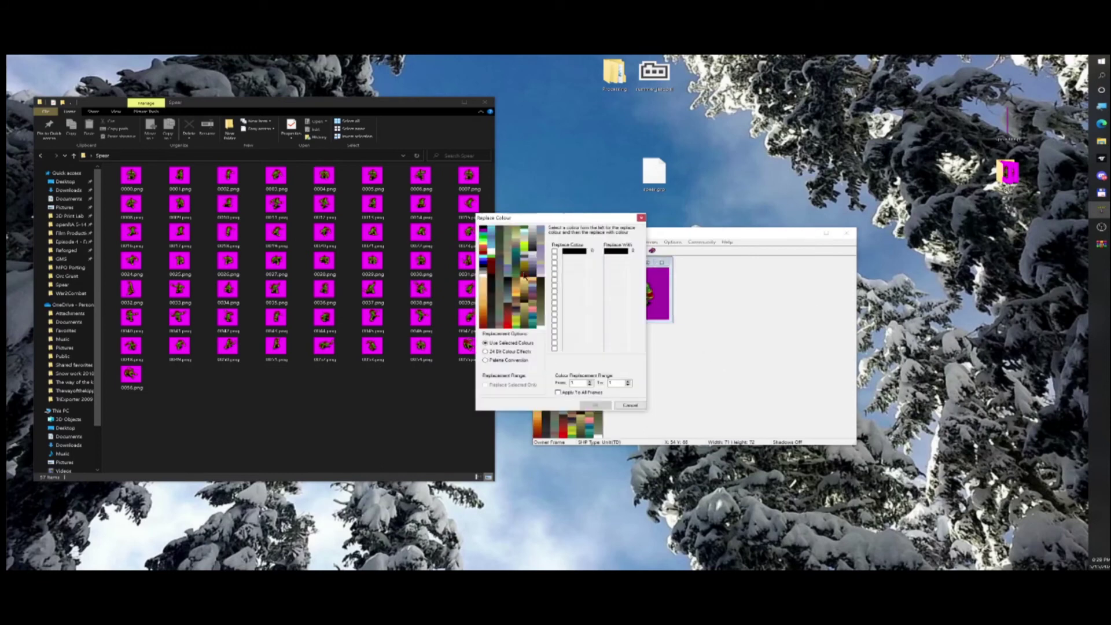
{"action": "left_click", "coordinate": [575, 393]}
{"action": "left_click", "coordinate": [595, 405]}
{"action": "left_click", "coordinate": [583, 276]}
{"action": "left_click", "coordinate": [595, 405]}
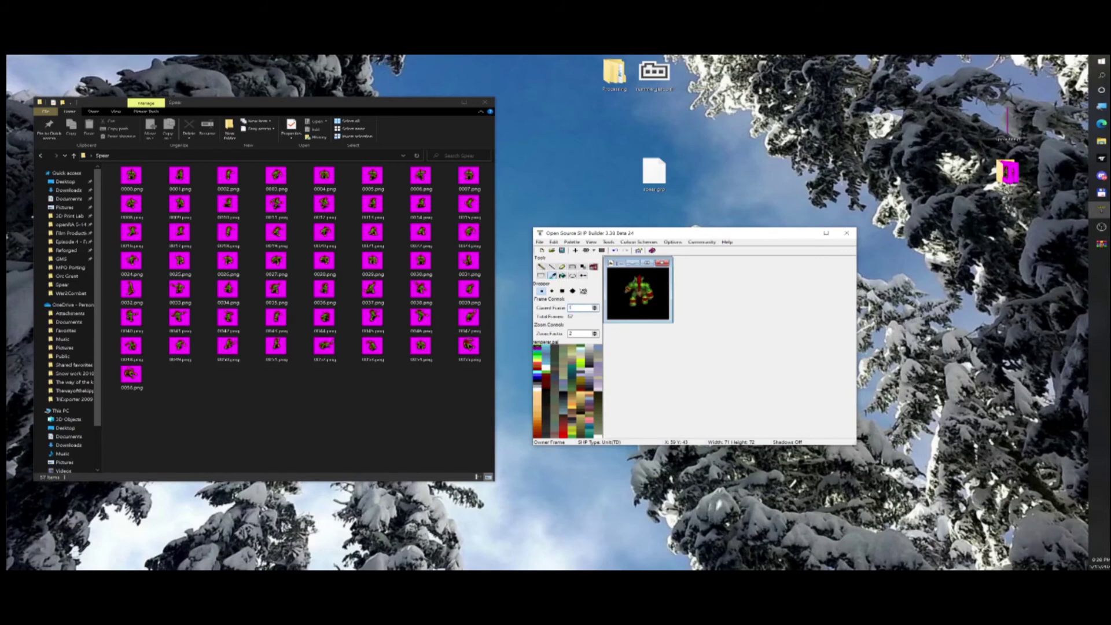
Save the sprite to the desktop as an SHP (TD) file under a troll unit name.
{"action": "left_click", "coordinate": [538, 242]}
{"action": "left_click", "coordinate": [582, 278]}
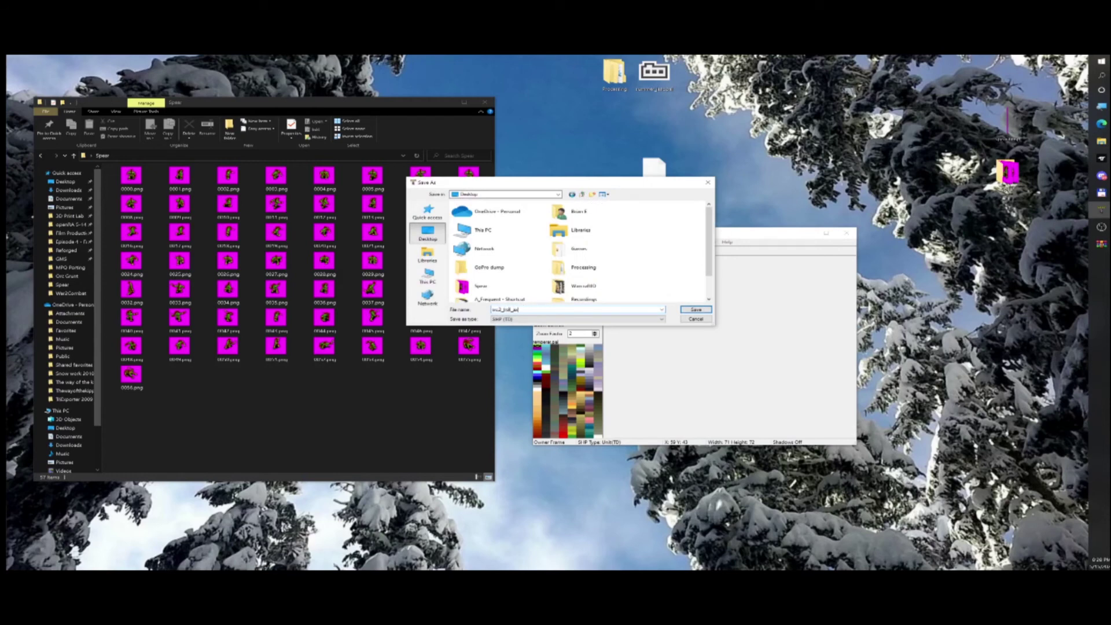
{"action": "left_click", "coordinate": [689, 310]}
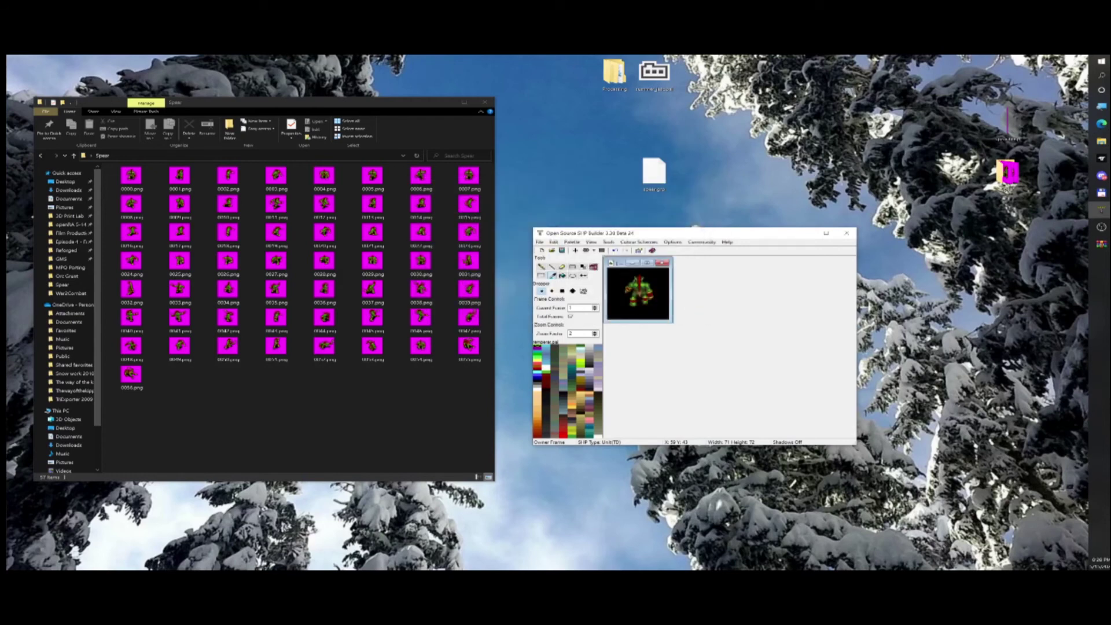
Copy frames 2 to 4 within the same SHP file to destination frame 6.
{"action": "left_click", "coordinate": [553, 242]}
{"action": "left_click", "coordinate": [650, 267]}
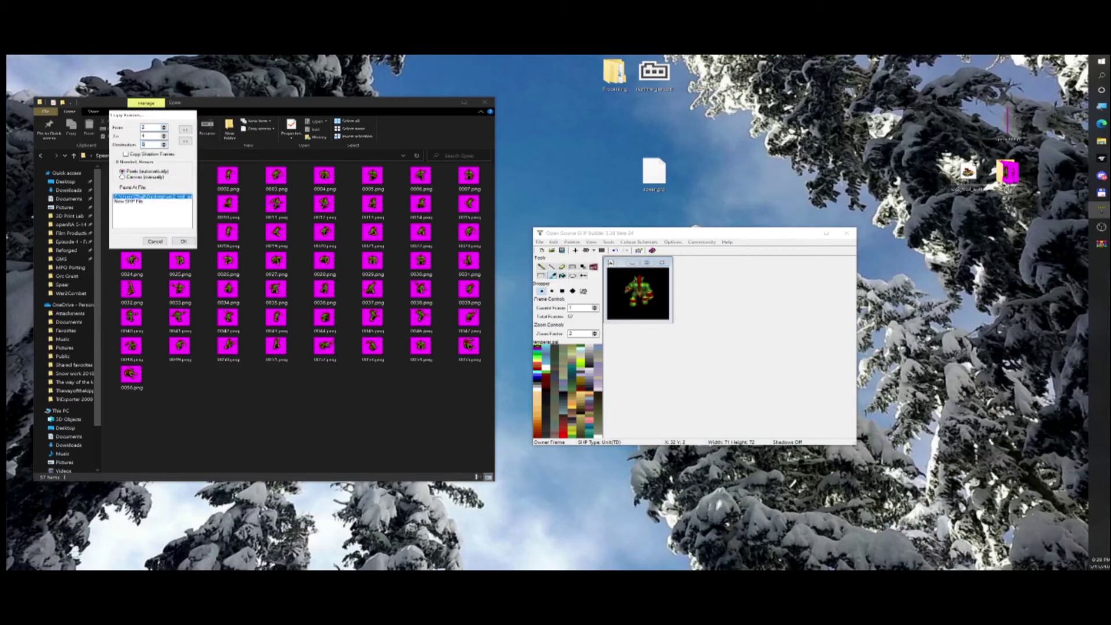
{"action": "left_click", "coordinate": [183, 241]}
Reverse the order of the three copied stand frames starting at frame 6 and mirror that same range.
{"action": "left_click", "coordinate": [554, 242]}
{"action": "mouse_move", "coordinate": [584, 273]}
{"action": "left_click", "coordinate": [655, 282]}
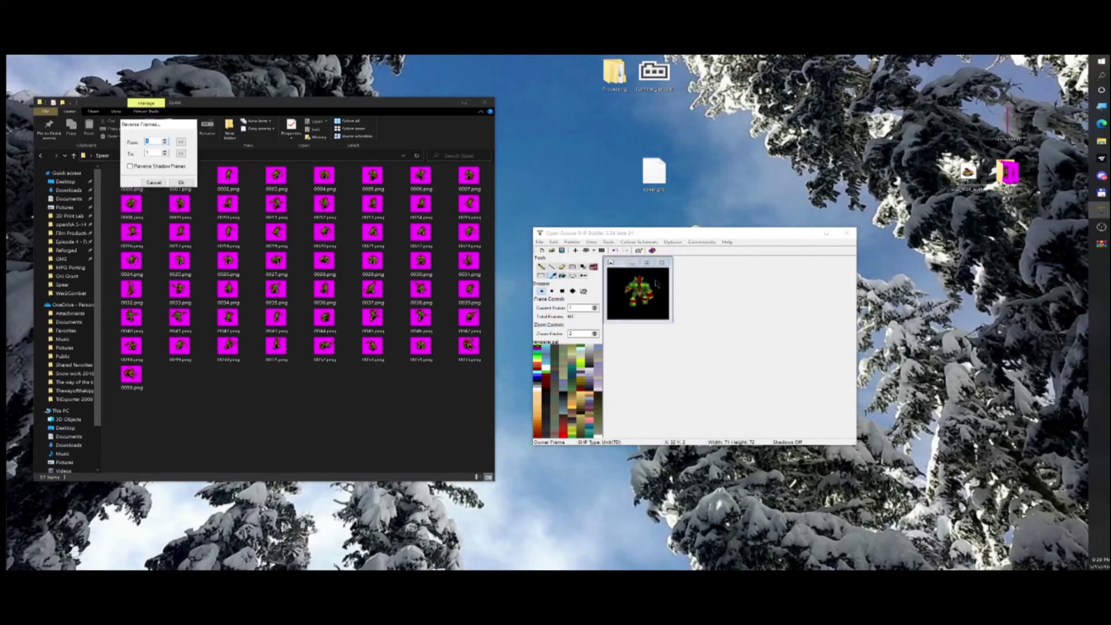
{"action": "left_click", "coordinate": [181, 183]}
{"action": "left_click", "coordinate": [608, 242]}
{"action": "mouse_move", "coordinate": [622, 278]}
{"action": "left_click", "coordinate": [694, 277]}
{"action": "left_click_drag", "start_coordinate": [171, 169], "coordinate": [154, 169]}
{"action": "left_click", "coordinate": [259, 199]}
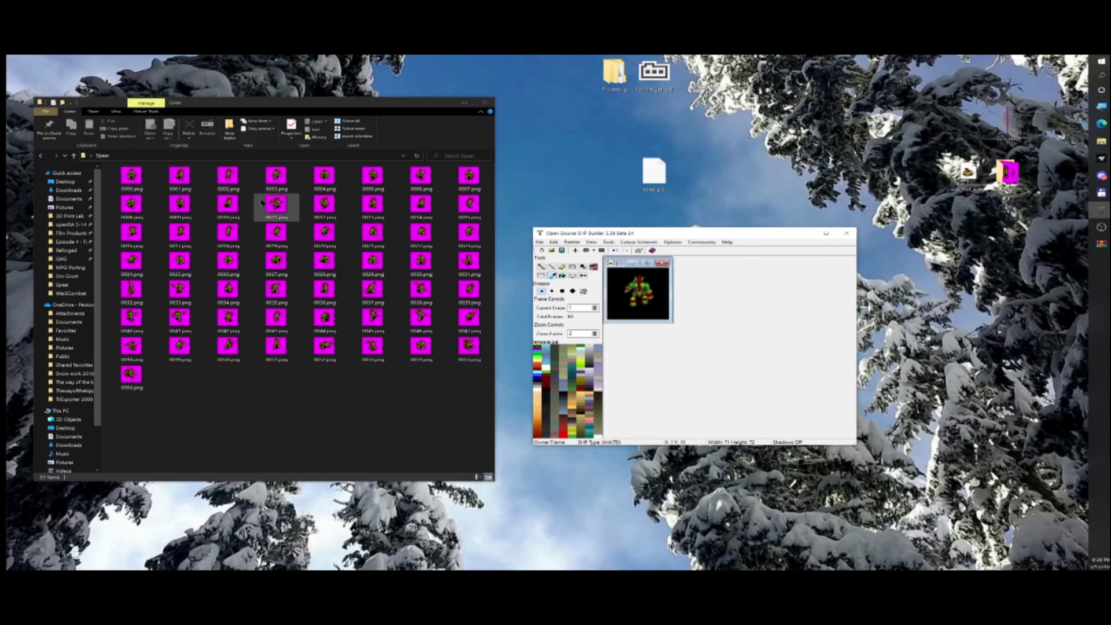
Copy walk frames 14 to 28 within the same SHP file to destination frame 34.
{"action": "left_click", "coordinate": [553, 242]}
{"action": "mouse_move", "coordinate": [585, 273]}
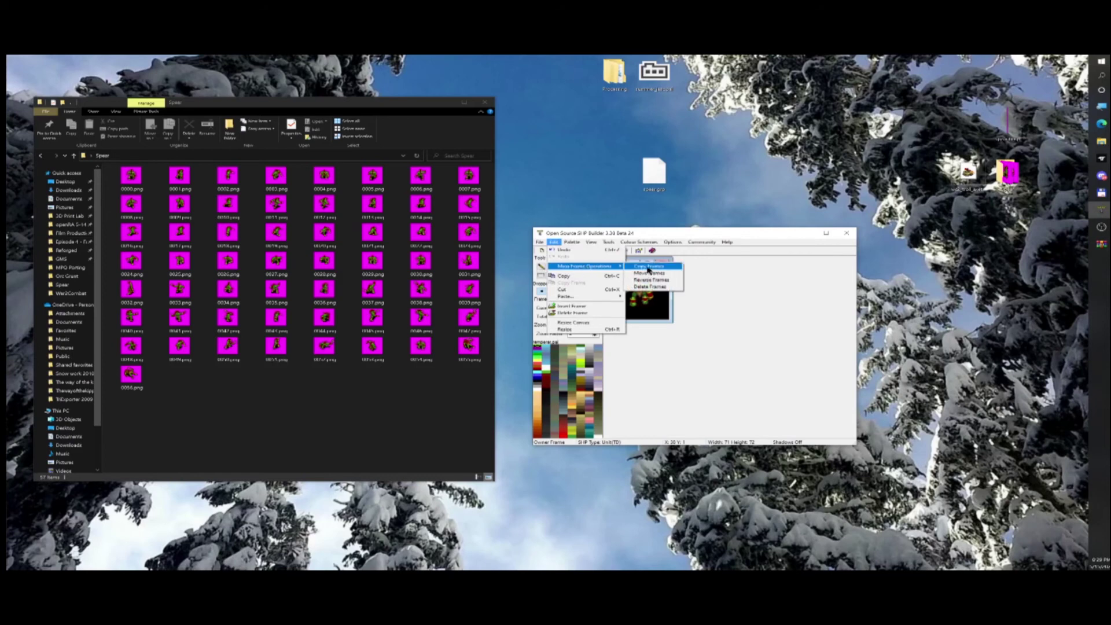
{"action": "left_click", "coordinate": [656, 269]}
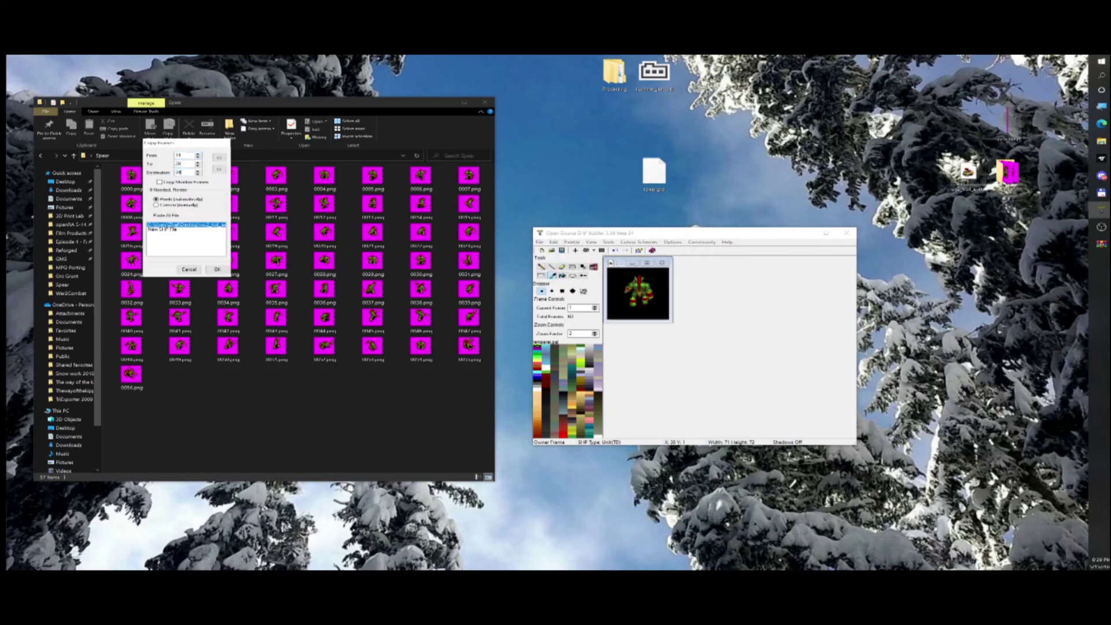
{"action": "left_click", "coordinate": [217, 269]}
Reverse the order of frames 34 to 48 and mirror the copied walk frames starting at frame 34.
{"action": "left_click", "coordinate": [554, 242]}
{"action": "mouse_move", "coordinate": [576, 266]}
{"action": "left_click", "coordinate": [652, 280]}
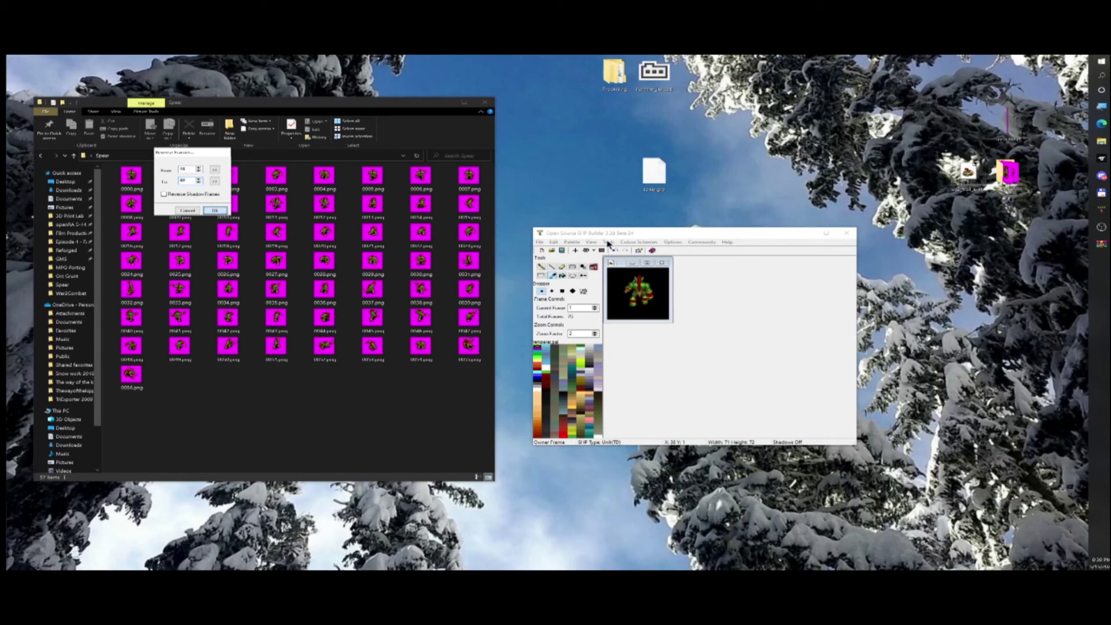
{"action": "left_click", "coordinate": [609, 242]}
{"action": "left_click", "coordinate": [682, 278]}
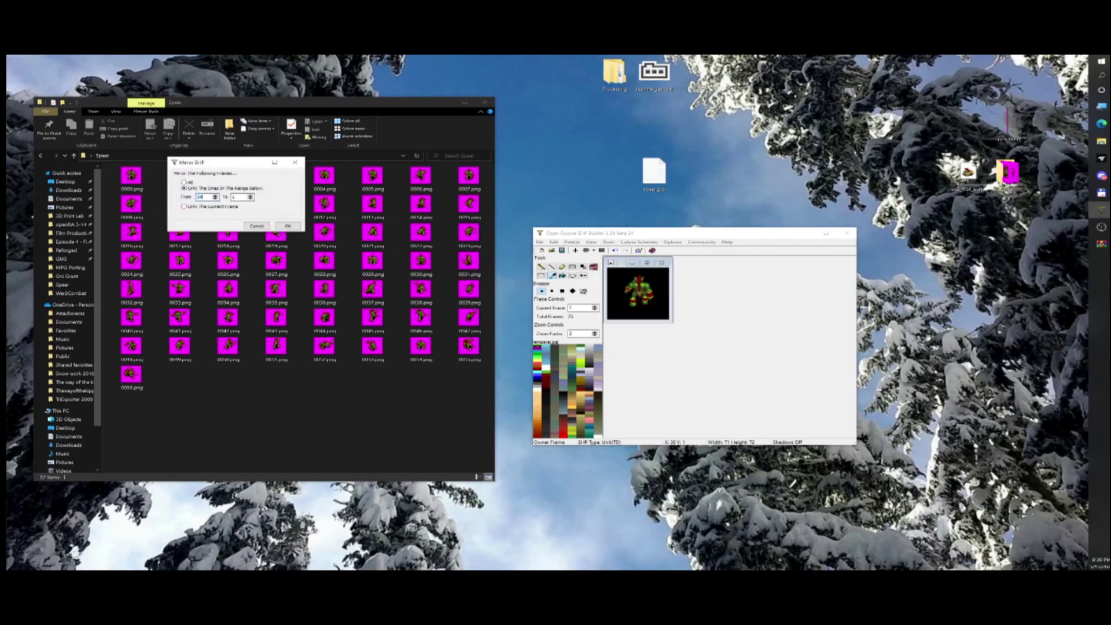
{"action": "left_click", "coordinate": [288, 225]}
Reverse the frame order within the walk groups 34 to 38 and 39 to 43 separately.
{"action": "left_click", "coordinate": [553, 241]}
{"action": "mouse_move", "coordinate": [579, 266]}
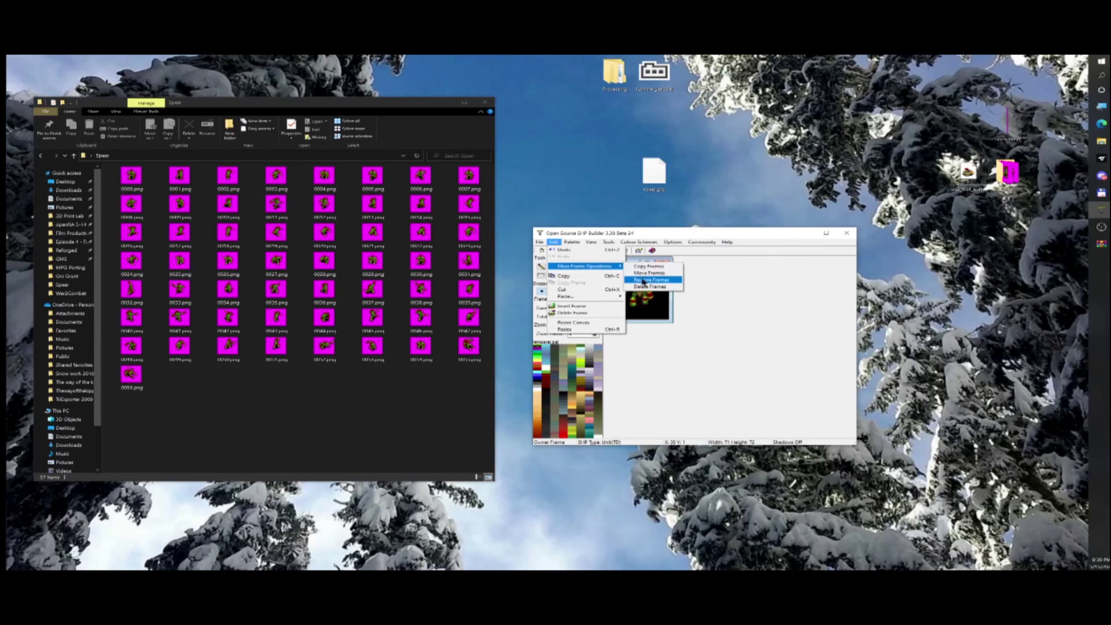
{"action": "left_click", "coordinate": [639, 280]}
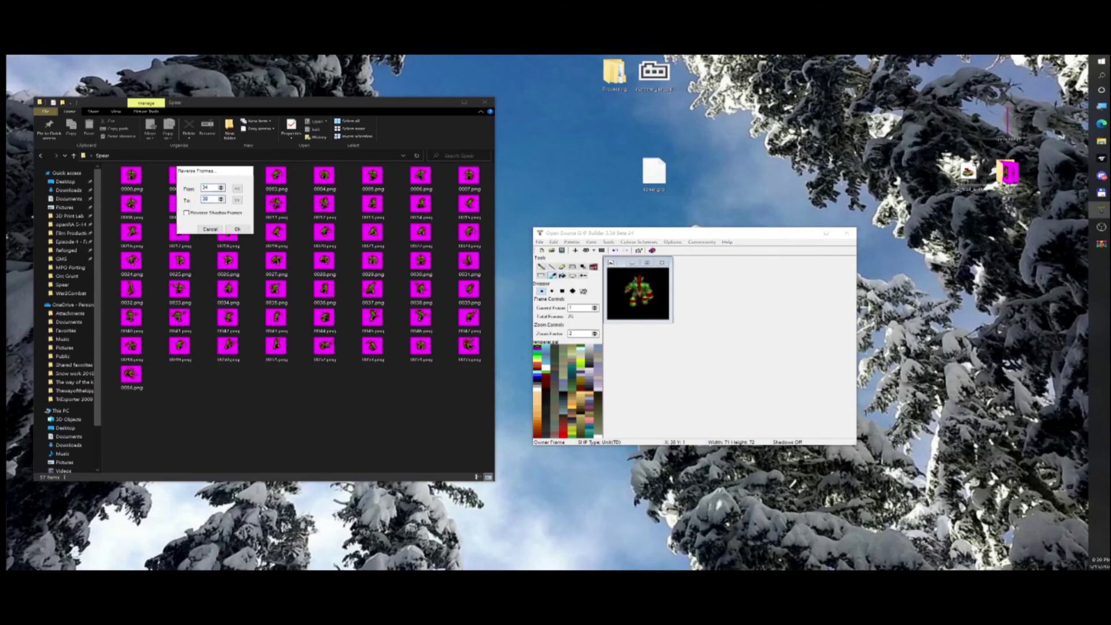
{"action": "left_click", "coordinate": [609, 241]}
{"action": "left_click", "coordinate": [660, 281]}
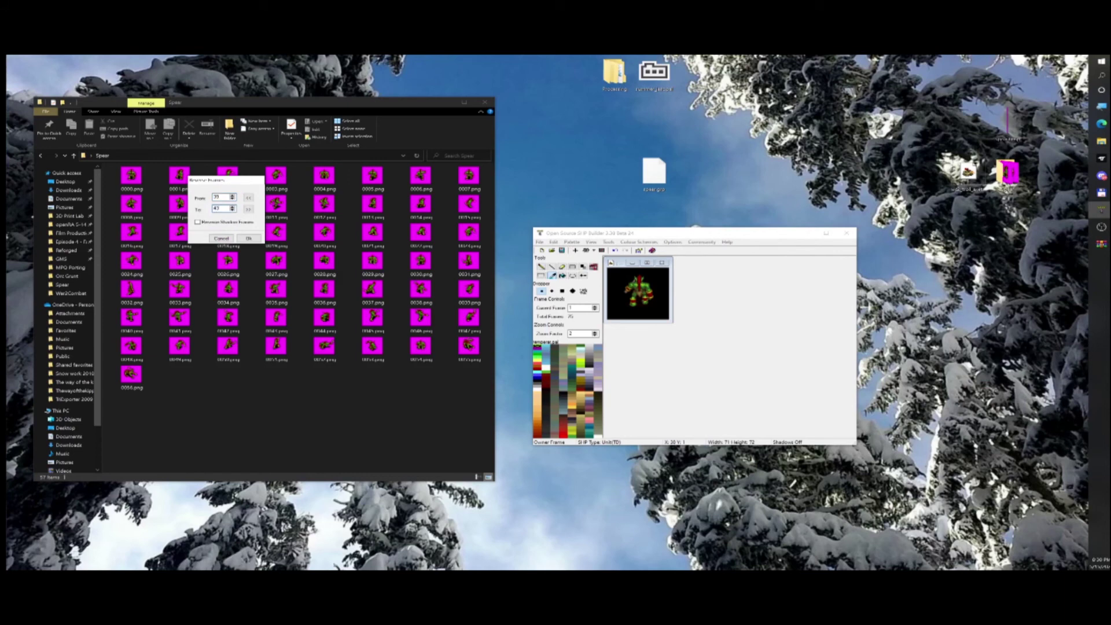
{"action": "left_click", "coordinate": [248, 237]}
Reverse the order of frames 44 to 48.
{"action": "left_click", "coordinate": [608, 242]}
{"action": "left_click", "coordinate": [653, 281]}
{"action": "type", "text": "44"}
{"action": "key", "text": "Tab"}
{"action": "type", "text": "48"}
{"action": "key", "text": "Return"}
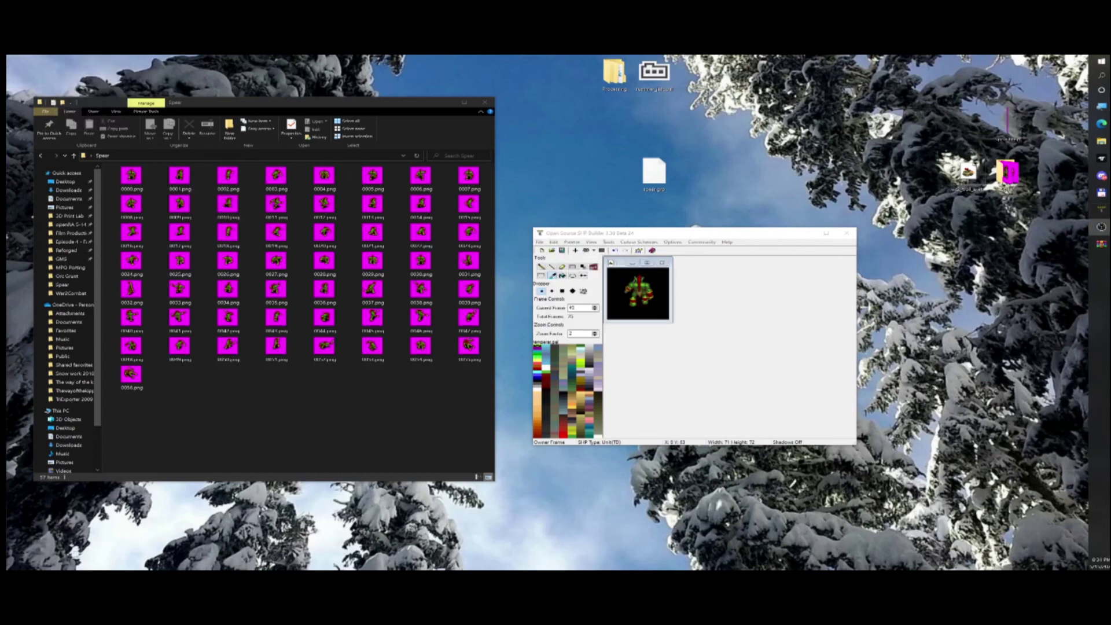
Copy attack frames 54 to 68 within the same SHP file to destination frame 74.
{"action": "left_click", "coordinate": [553, 242]}
{"action": "mouse_move", "coordinate": [578, 268]}
{"action": "left_click", "coordinate": [651, 277]}
{"action": "type", "text": "54"}
{"action": "key", "text": "Tab"}
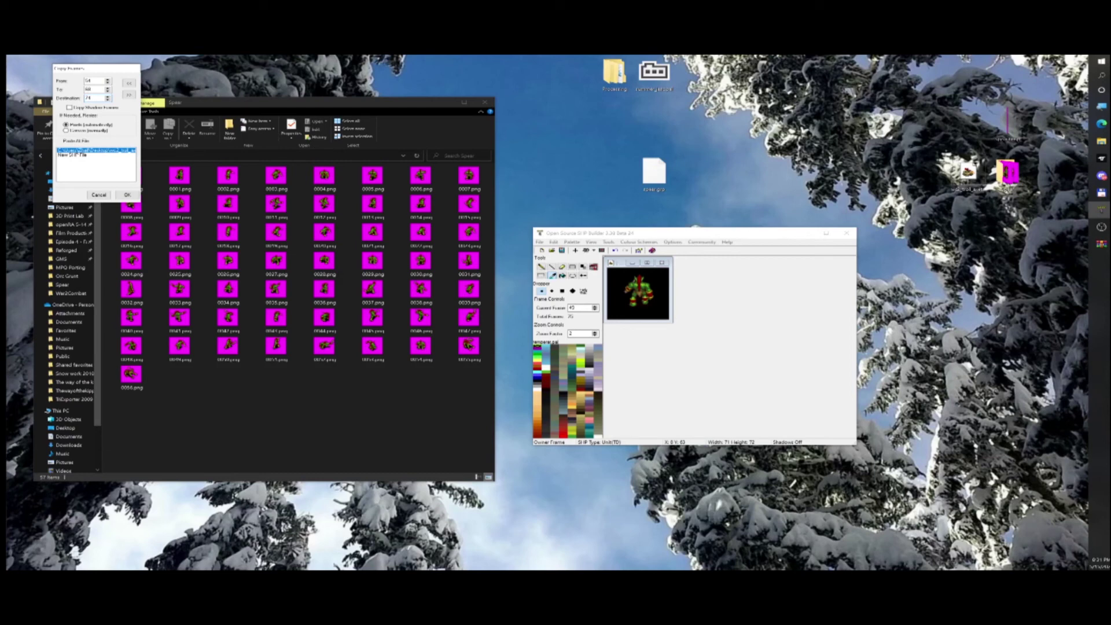
Reverse the order of frames 74 to 88.
{"action": "left_click", "coordinate": [554, 242]}
{"action": "mouse_move", "coordinate": [610, 268]}
{"action": "left_click", "coordinate": [665, 280]}
{"action": "type", "text": "74"}
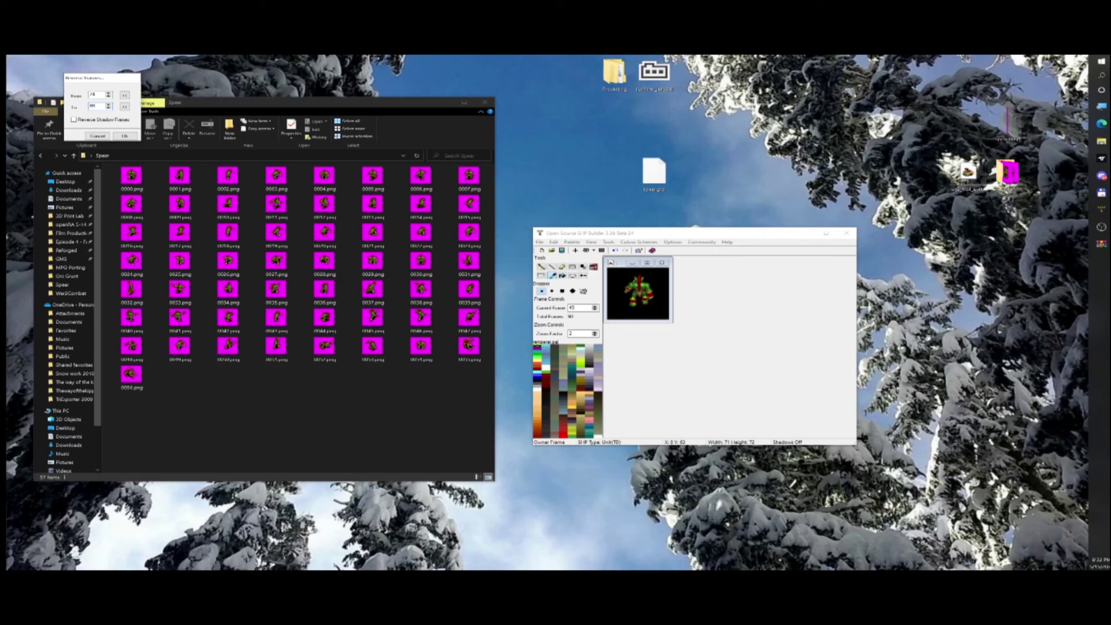
{"action": "key", "text": "Return"}
Mirror the copied attack frames in the range starting at frame 74.
{"action": "left_click", "coordinate": [639, 242]}
{"action": "mouse_move", "coordinate": [608, 242]}
{"action": "mouse_move", "coordinate": [631, 280]}
{"action": "left_click", "coordinate": [683, 284]}
{"action": "key", "text": "Tab"}
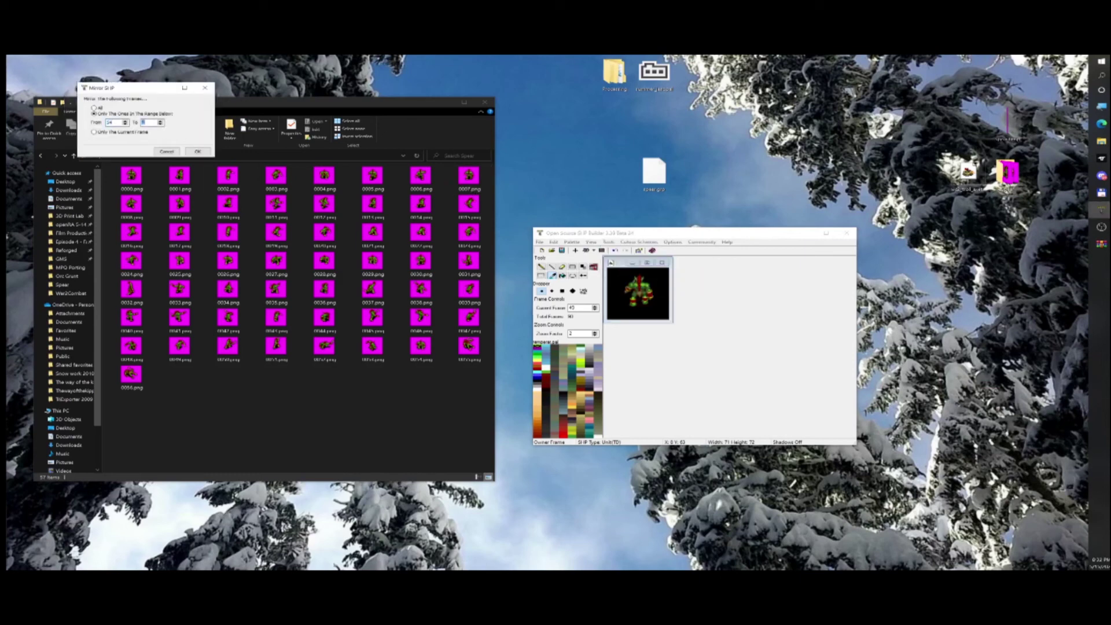
{"action": "key", "text": "shift+Tab"}
{"action": "key", "text": "Return"}
Reverse the frame order within the first copied attack group, starting at frame 74.
{"action": "left_click", "coordinate": [553, 242]}
{"action": "mouse_move", "coordinate": [575, 268]}
{"action": "left_click", "coordinate": [651, 279]}
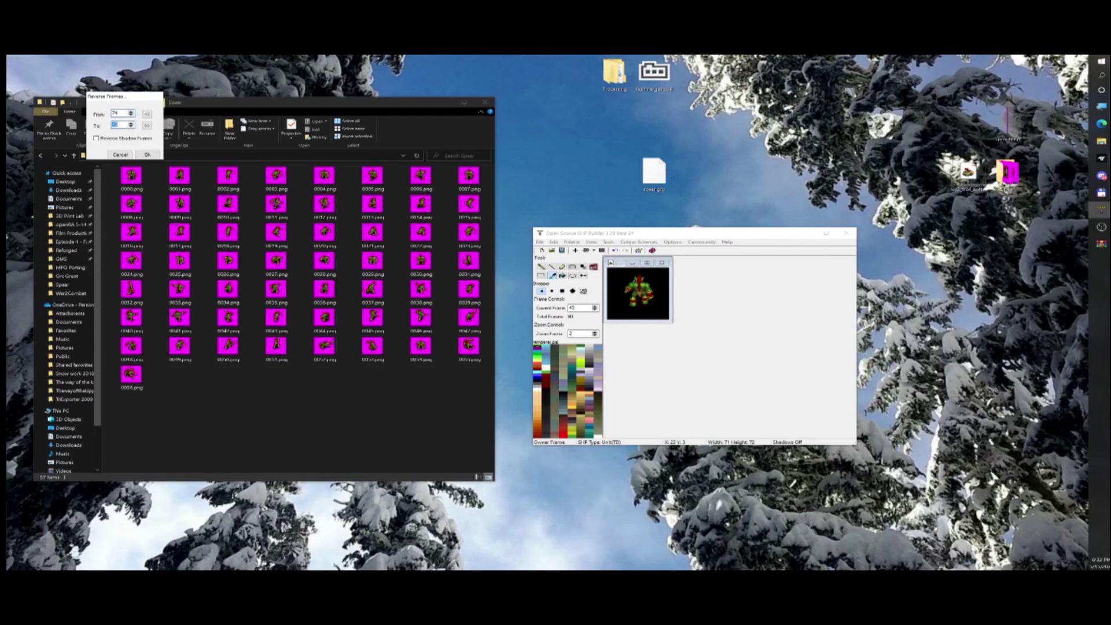
{"action": "key", "text": "Return"}
Reverse the frame order separately within the second and third copied attack groups.
{"action": "left_click", "coordinate": [554, 242]}
{"action": "mouse_move", "coordinate": [576, 267]}
{"action": "left_click", "coordinate": [651, 280]}
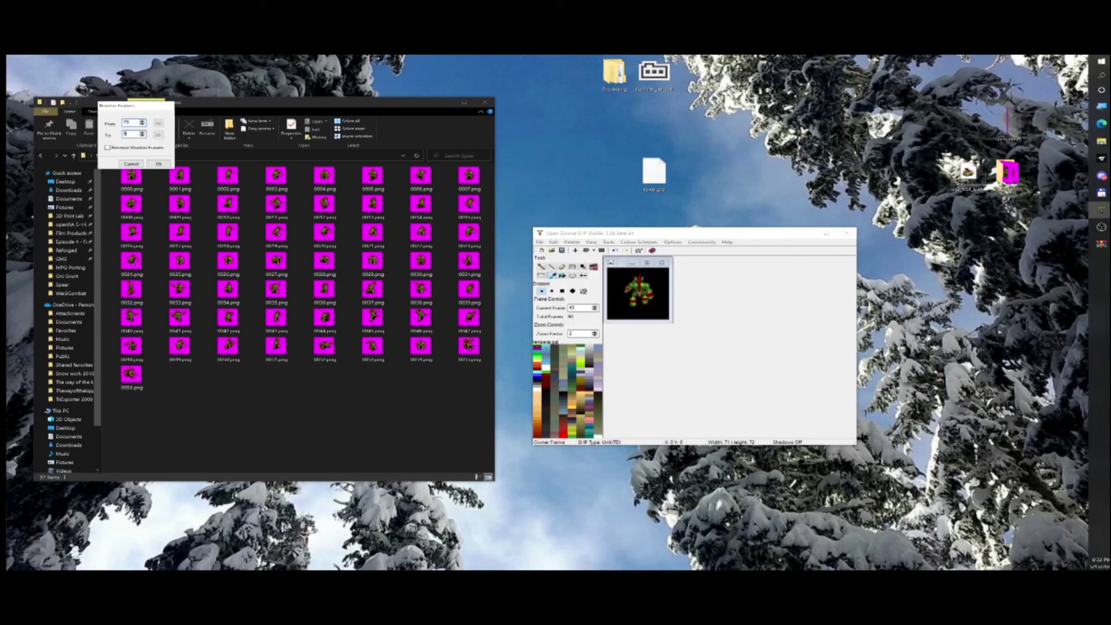
{"action": "left_click", "coordinate": [166, 163]}
{"action": "left_click", "coordinate": [554, 242]}
{"action": "mouse_move", "coordinate": [576, 267]}
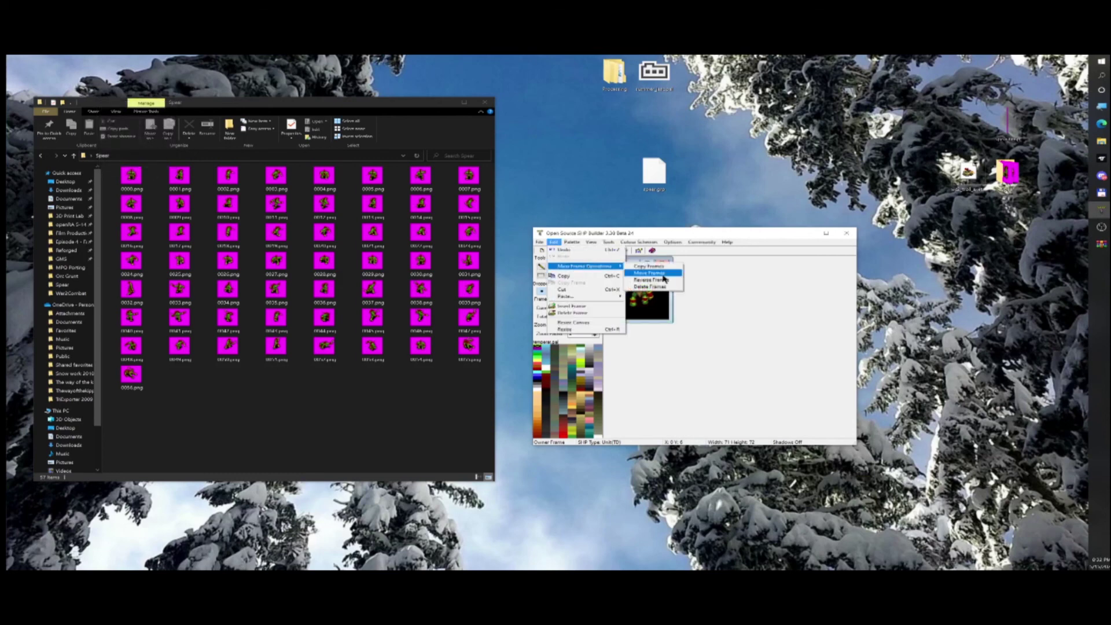
{"action": "left_click", "coordinate": [657, 280]}
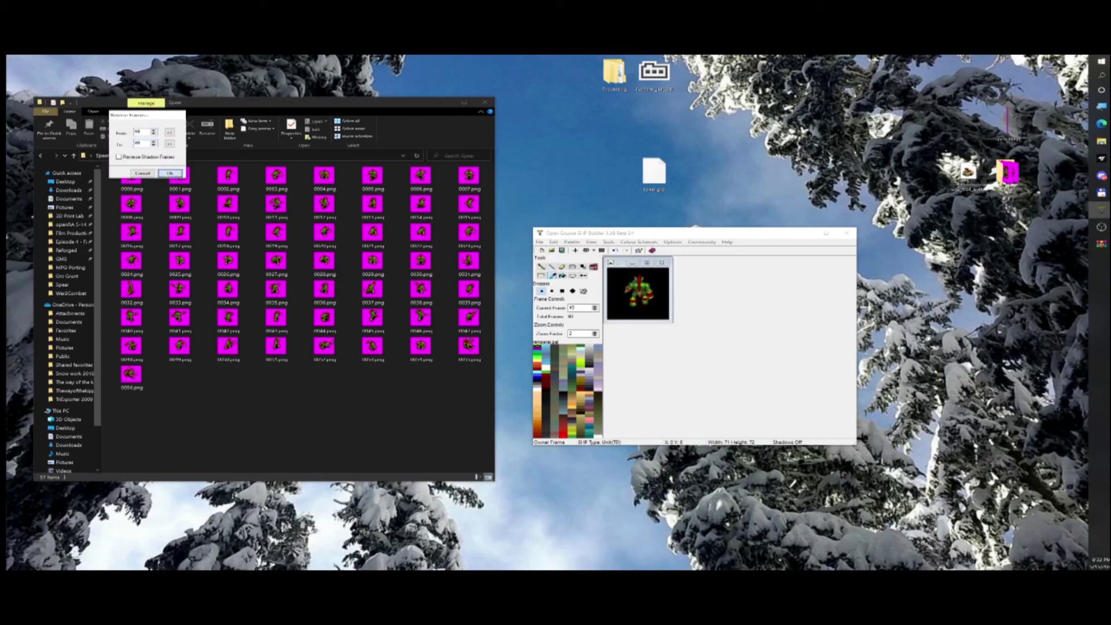
{"action": "left_click", "coordinate": [171, 173]}
Create a new blank SHP file, place its window beneath the sprite, and paste the copied attack frame into it.
{"action": "left_click", "coordinate": [539, 242]}
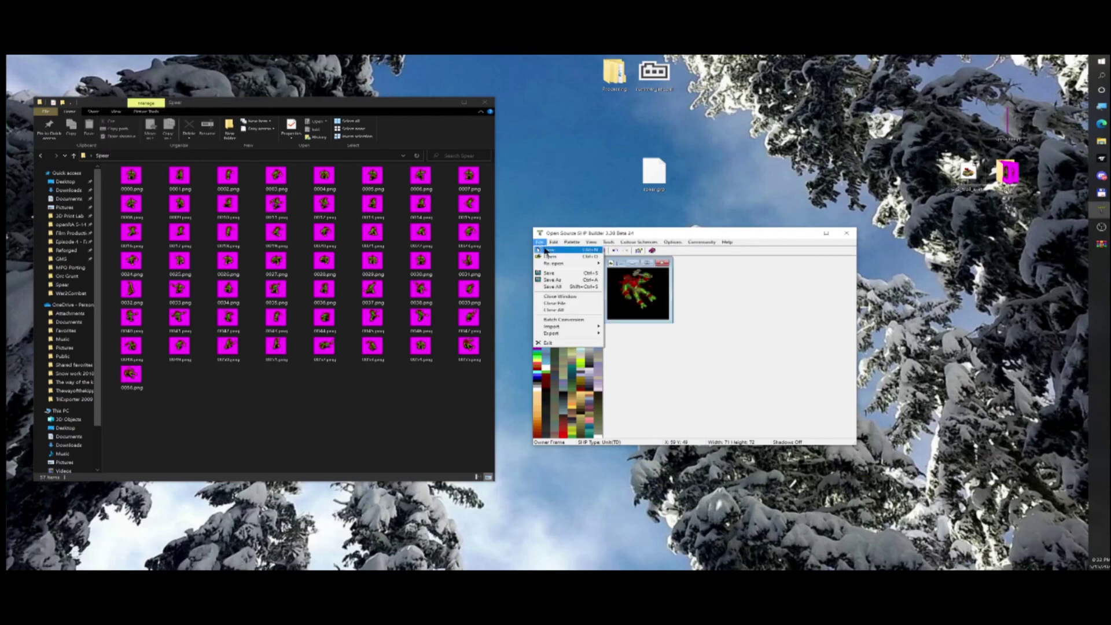
{"action": "left_click", "coordinate": [549, 252]}
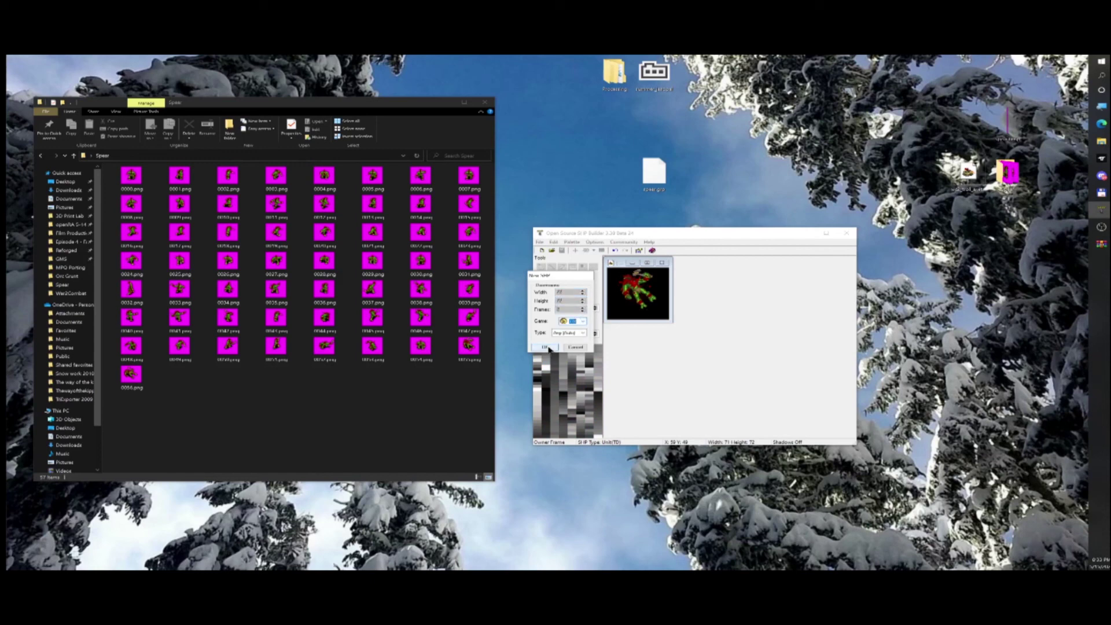
{"action": "left_click", "coordinate": [545, 347]}
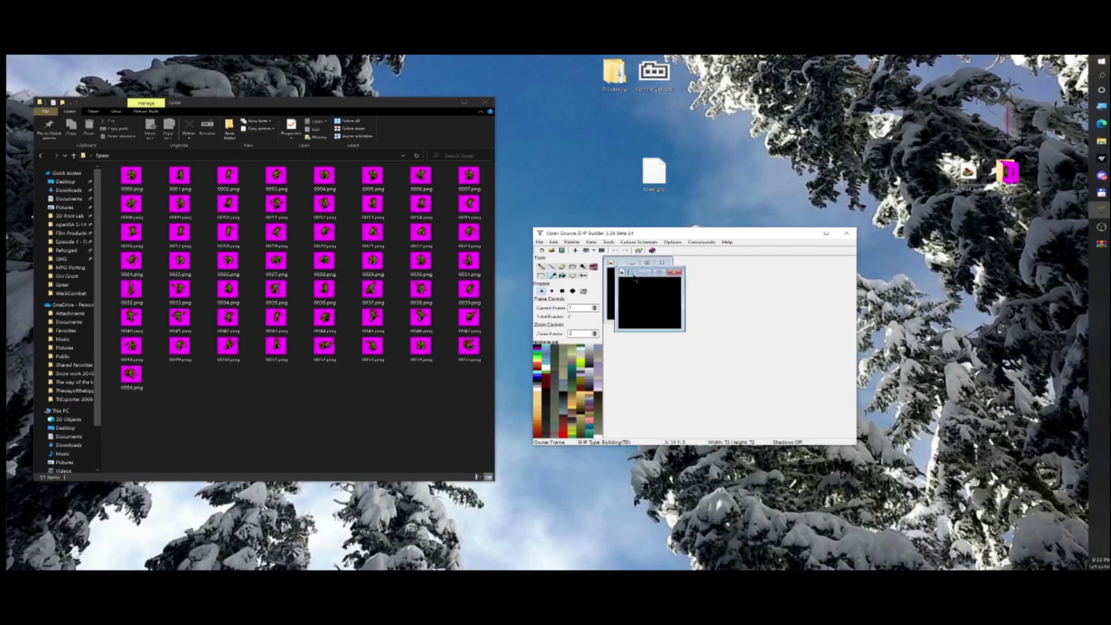
{"action": "left_click", "coordinate": [595, 308]}
{"action": "left_click", "coordinate": [623, 337]}
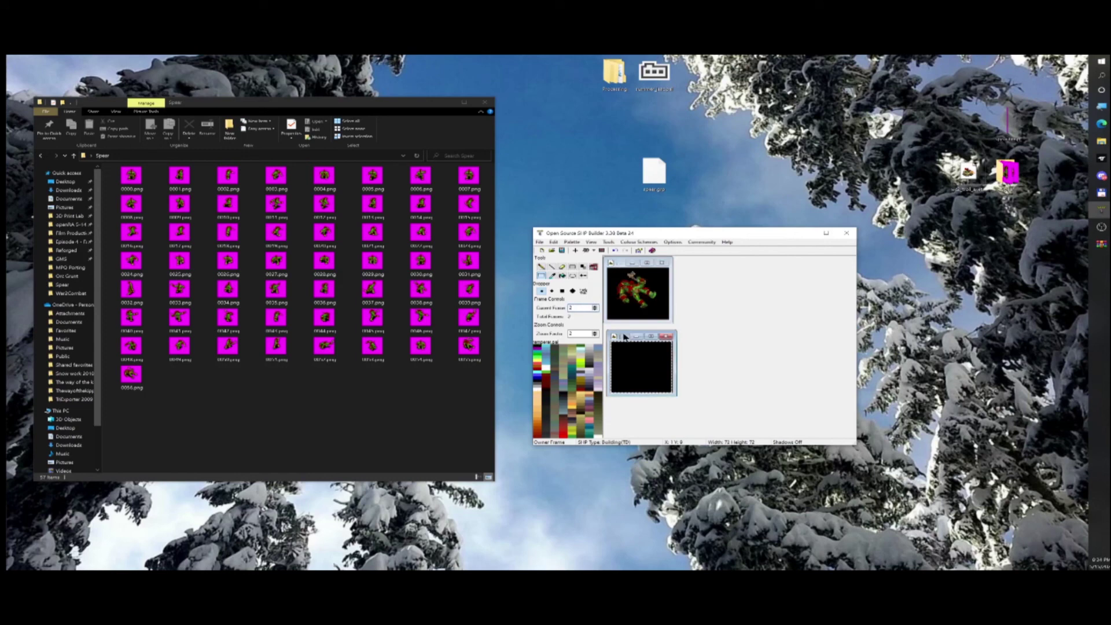
{"action": "key", "text": "ctrl+v"}
Sample a red shade from the enlarged spear unit sprite frame and replace it with a tan palette colour.
{"action": "left_click", "coordinate": [623, 264]}
{"action": "left_click", "coordinate": [595, 306]}
{"action": "left_click", "coordinate": [551, 276]}
{"action": "left_click", "coordinate": [595, 332]}
{"action": "left_click", "coordinate": [595, 332]}
{"action": "left_click_drag", "start_coordinate": [657, 264], "coordinate": [743, 275]}
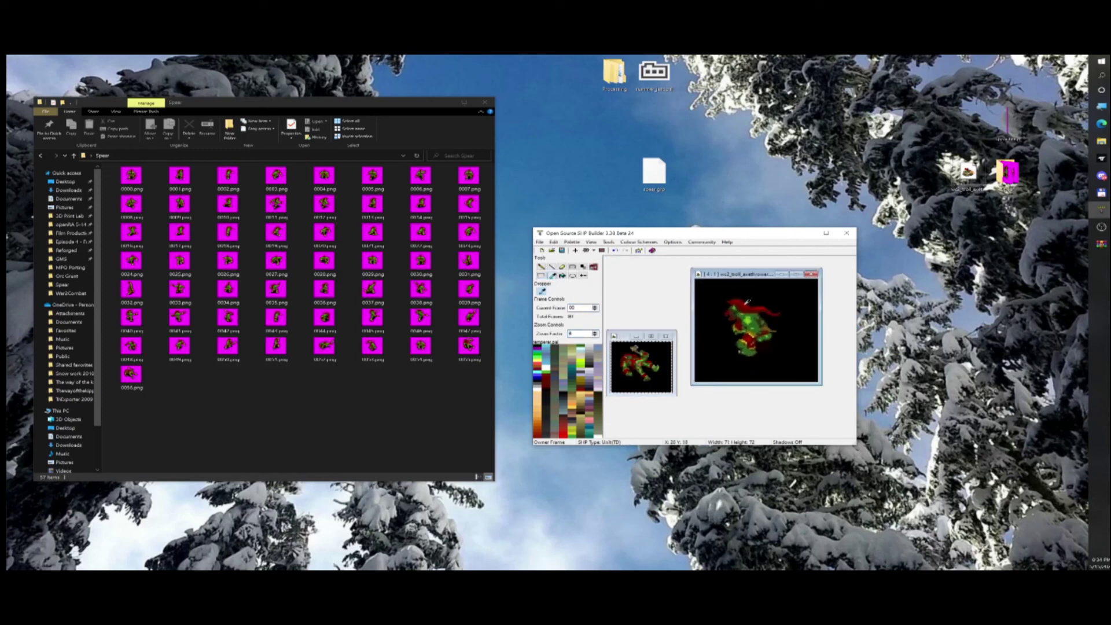
{"action": "left_click", "coordinate": [745, 305]}
{"action": "key", "text": "ctrl+r"}
{"action": "left_click", "coordinate": [554, 250]}
{"action": "left_click", "coordinate": [527, 279]}
{"action": "left_click", "coordinate": [573, 391]}
{"action": "left_click", "coordinate": [594, 406]}
Sample the dark red shade on the unit and replace it with a tan palette colour.
{"action": "left_click", "coordinate": [739, 316]}
{"action": "key", "text": "ctrl+r"}
{"action": "left_click", "coordinate": [525, 279]}
{"action": "left_click", "coordinate": [587, 391]}
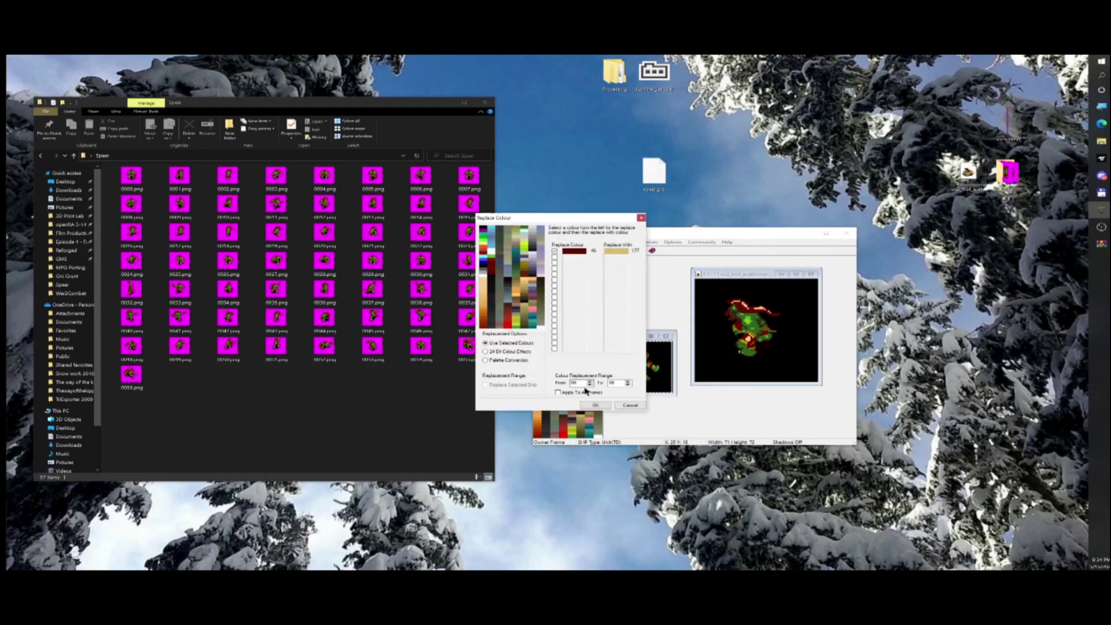
{"action": "left_click", "coordinate": [595, 405]}
Replace the remaining red shades of the unit with further tan palette colours.
{"action": "key", "text": "ctrl+r"}
{"action": "left_click", "coordinate": [525, 295]}
{"action": "left_click", "coordinate": [594, 405]}
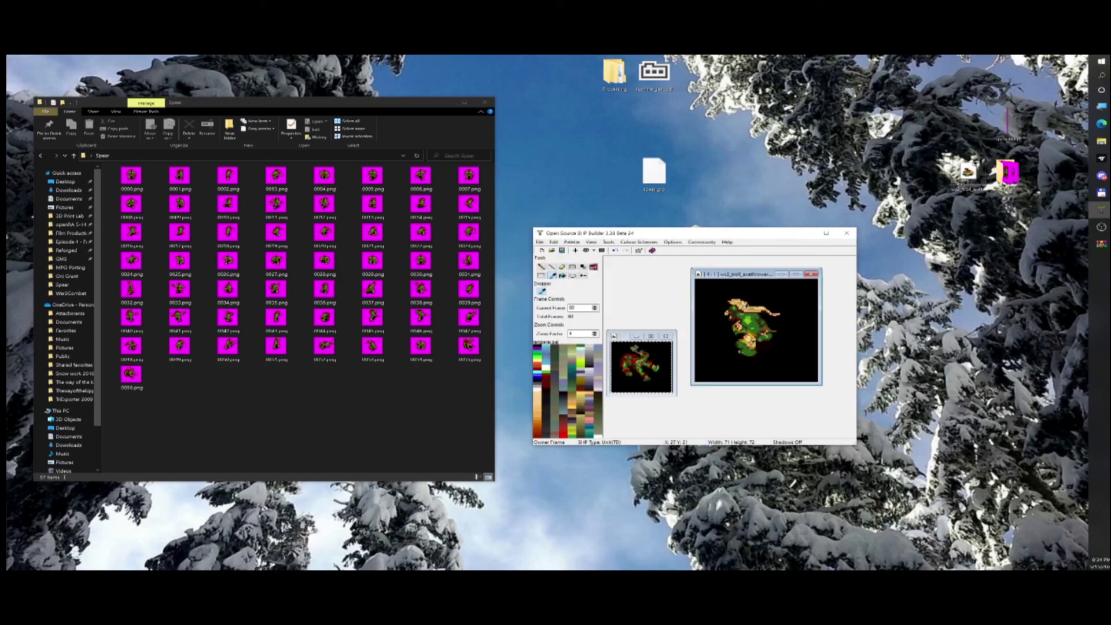
{"action": "key", "text": "ctrl+r"}
{"action": "left_click", "coordinate": [594, 405]}
Step through the spear unit's attack frames to check the replaced colours.
{"action": "left_click", "coordinate": [595, 305]}
{"action": "left_click", "coordinate": [595, 305]}
{"action": "left_click", "coordinate": [595, 306]}
{"action": "left_click", "coordinate": [595, 306]}
{"action": "left_click", "coordinate": [595, 306]}
{"action": "left_click", "coordinate": [595, 305]}
{"action": "left_click_drag", "start_coordinate": [581, 307], "coordinate": [508, 310]}
{"action": "type", "text": "00"}
{"action": "left_click", "coordinate": [595, 307]}
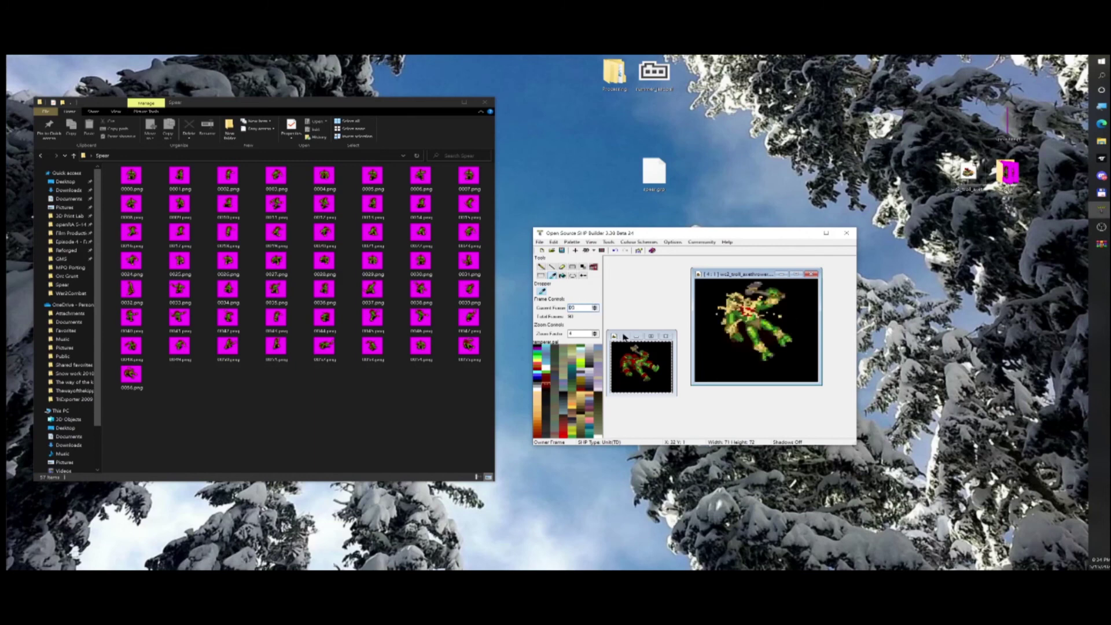
Compare the reference frames in the new SHP with the matching recoloured frames of the spear unit.
{"action": "left_click", "coordinate": [601, 339]}
{"action": "left_click", "coordinate": [595, 309]}
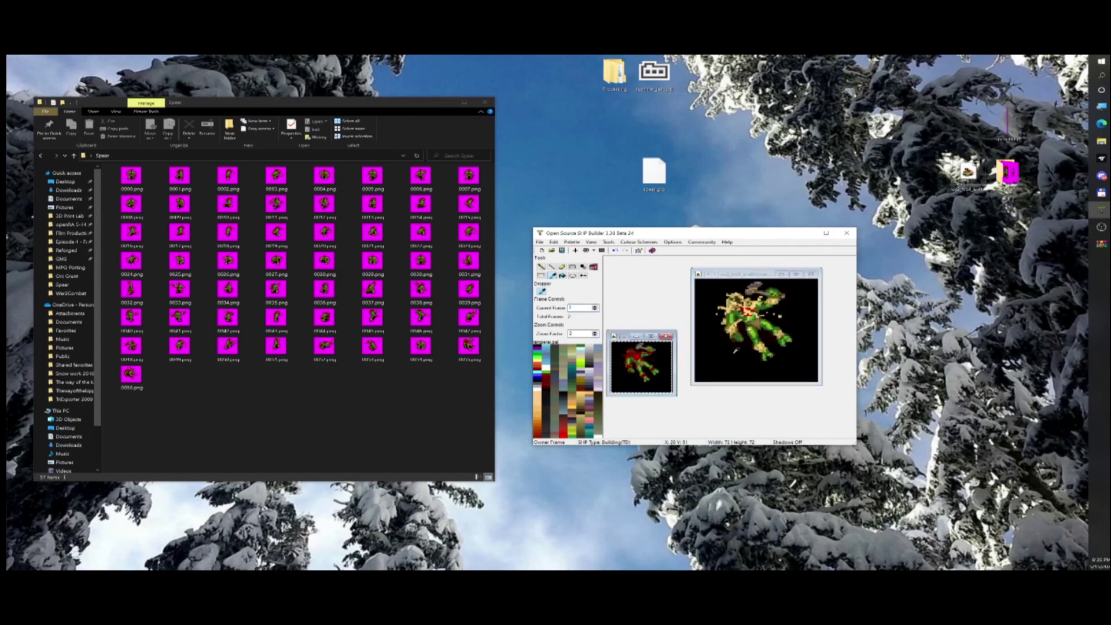
{"action": "left_click", "coordinate": [741, 275]}
{"action": "left_click", "coordinate": [593, 306]}
{"action": "left_click", "coordinate": [595, 307]}
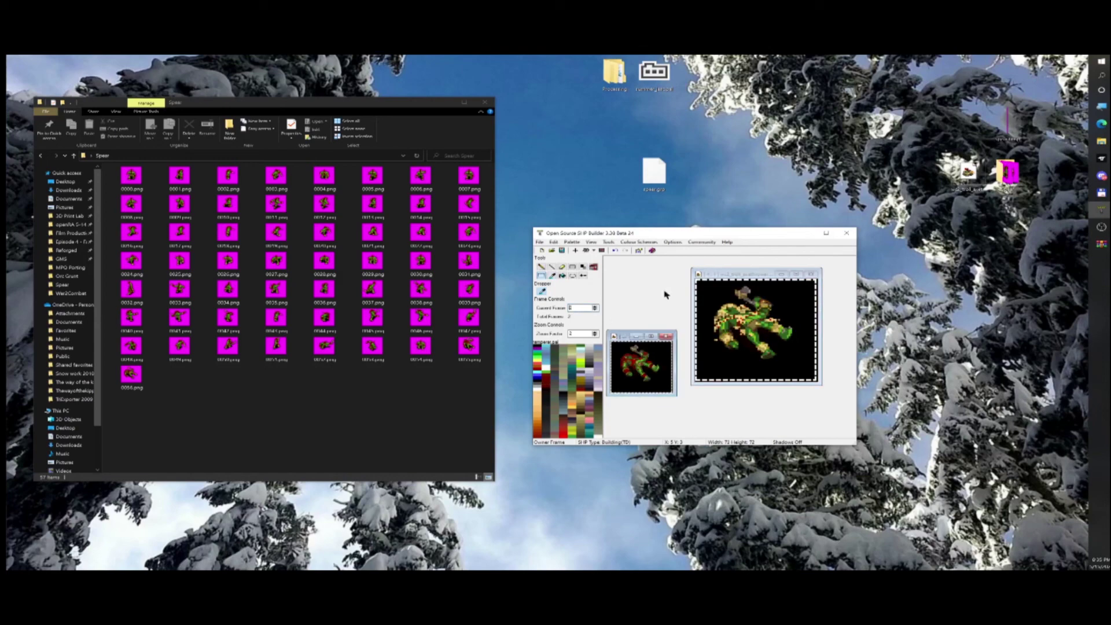